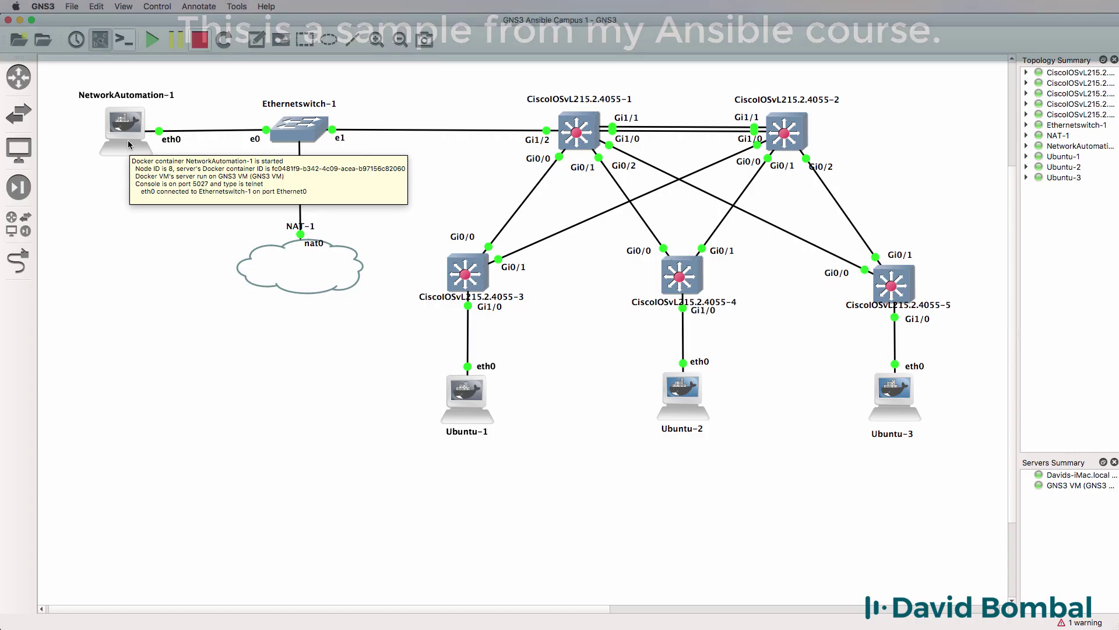
# Step: Open a telnet console to the NetworkAutomation-1 Docker container from the GNS3 topology
pyautogui.moveTo(296, 138)
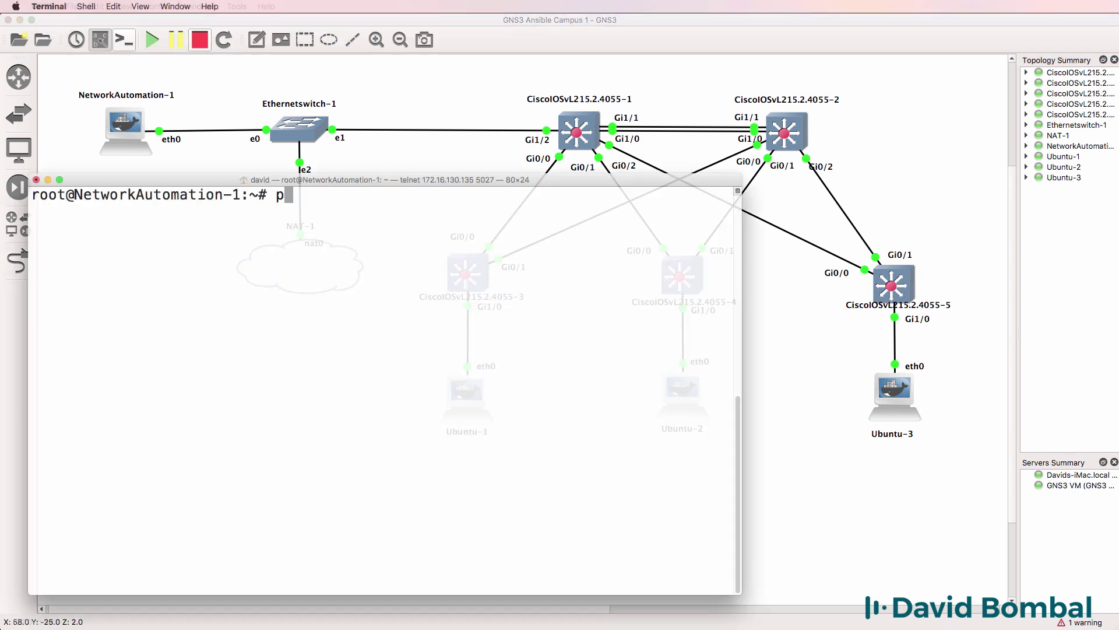
# Step: Ping switches S1 through S5 in turn, stopping each ping with Ctrl+C
pyautogui.write('ing S1')
pyautogui.press('Return')
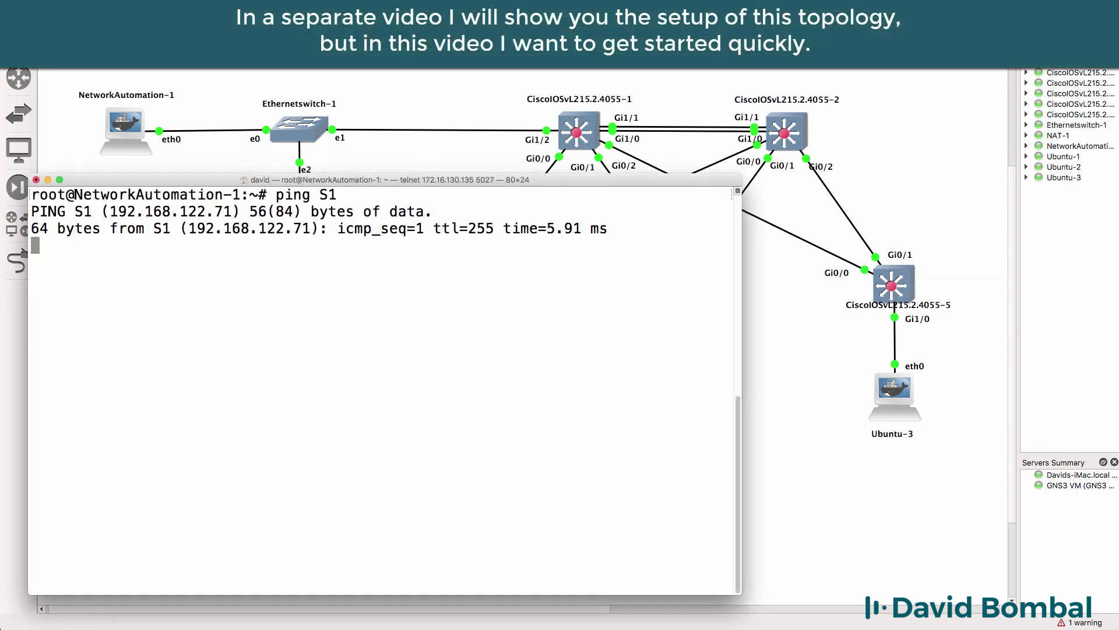
pyautogui.hotkey('ctrl', 'c')
pyautogui.press('Up')
pyautogui.press('BackSpace')
pyautogui.write('2')
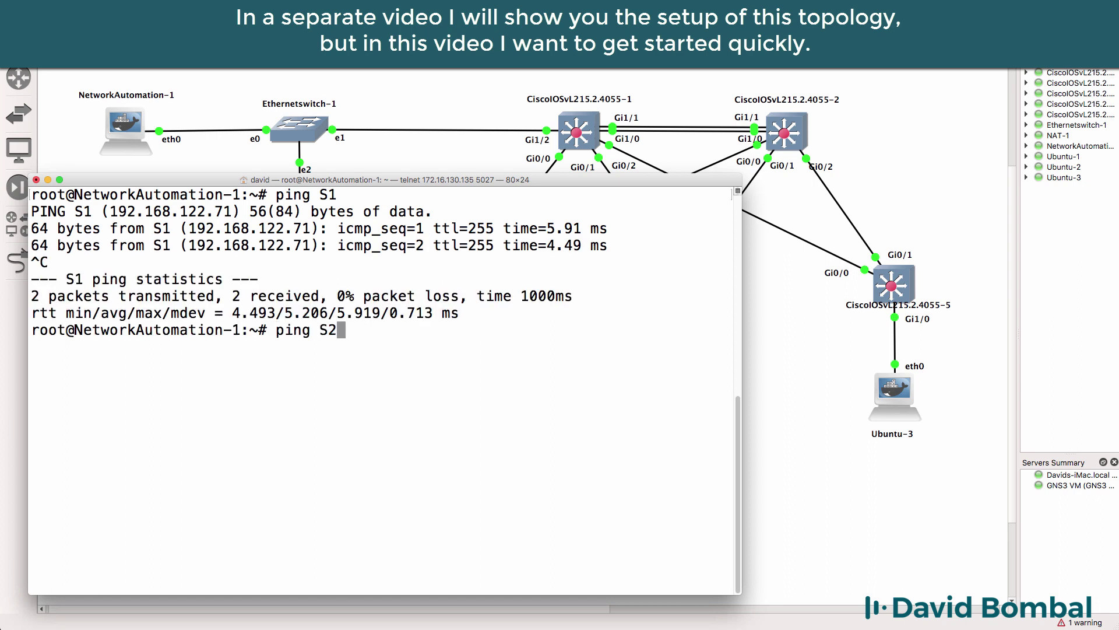
pyautogui.press('Return')
pyautogui.hotkey('ctrl', 'c')
pyautogui.press('Up')
pyautogui.press('BackSpace')
pyautogui.write('3')
pyautogui.press('Return')
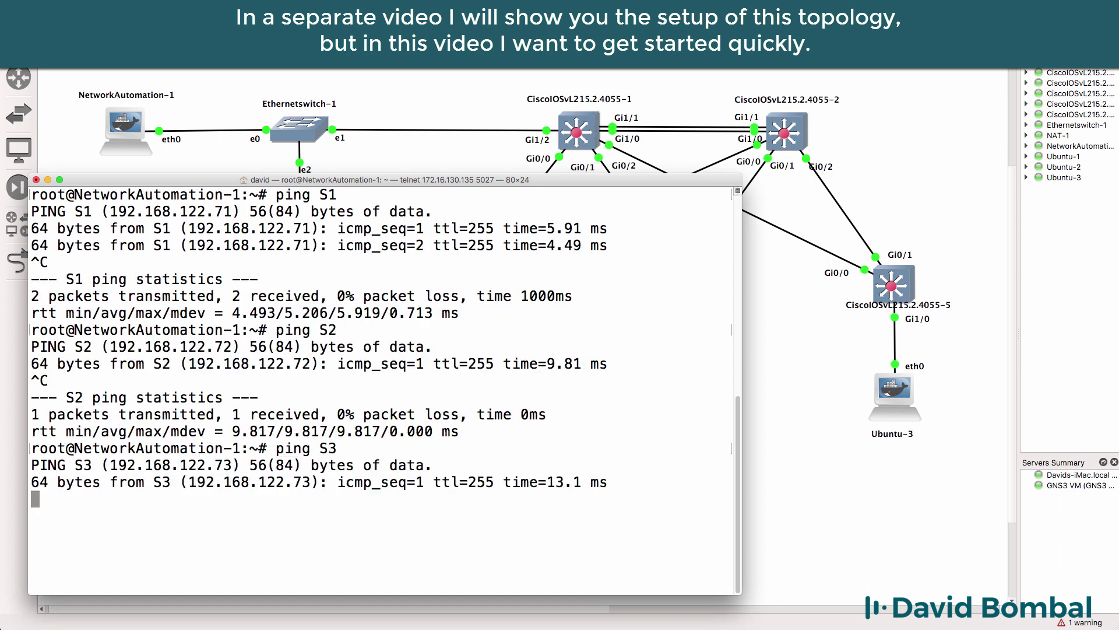
pyautogui.hotkey('ctrl', 'c')
pyautogui.press('Up')
pyautogui.press('BackSpace')
pyautogui.write('4')
pyautogui.press('Return')
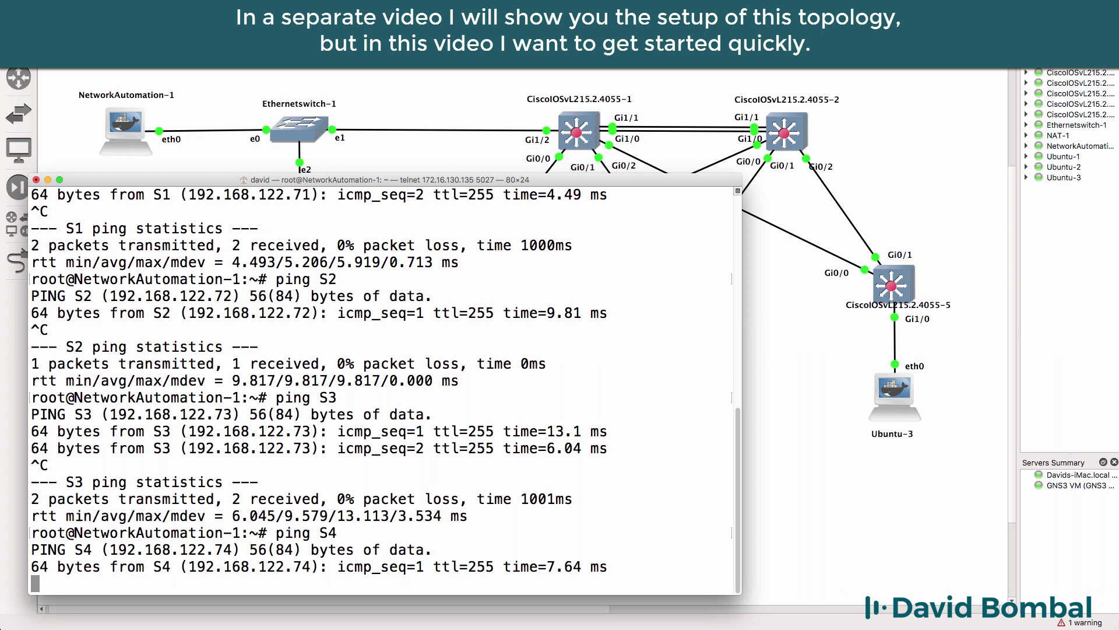
pyautogui.hotkey('ctrl', 'c')
pyautogui.press('Up')
pyautogui.press('BackSpace')
pyautogui.write('5')
pyautogui.press('Return')
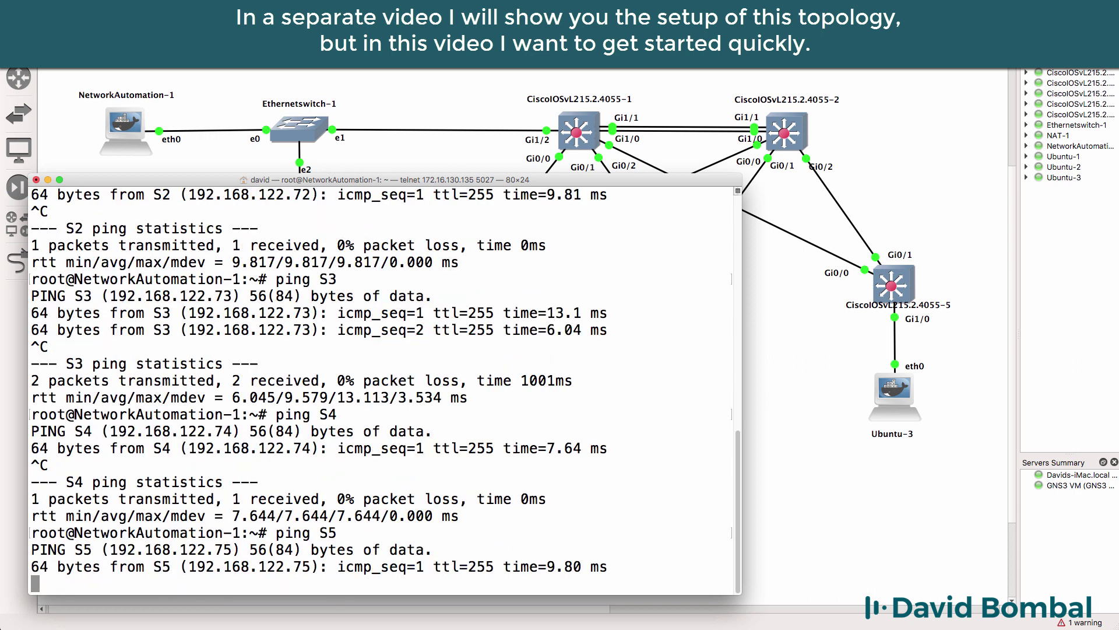
pyautogui.hotkey('ctrl', 'c')
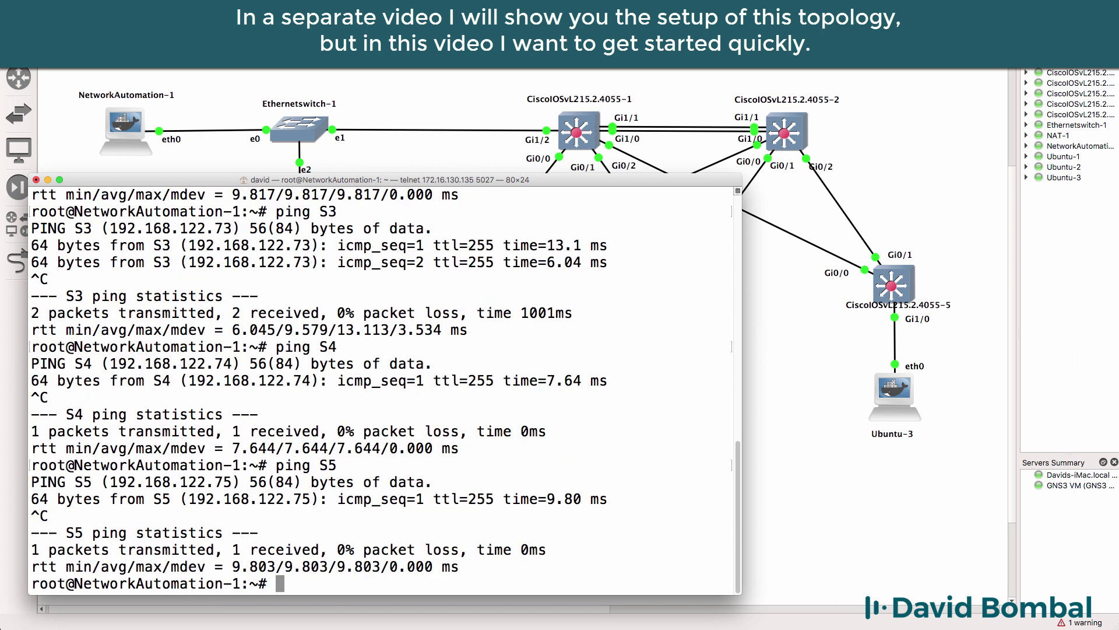
# Step: Repeat the S1–S5 ping sweep, noting S1's address 192.168.122.71
pyautogui.write('ping S1')
pyautogui.press('Return')
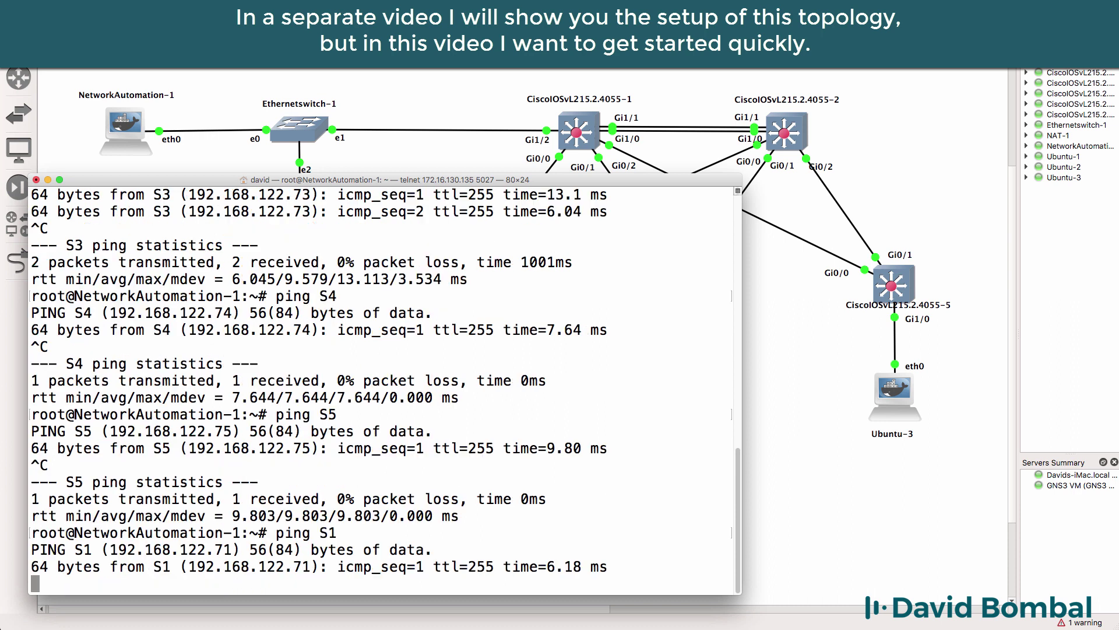
pyautogui.hotkey('ctrl', 'c')
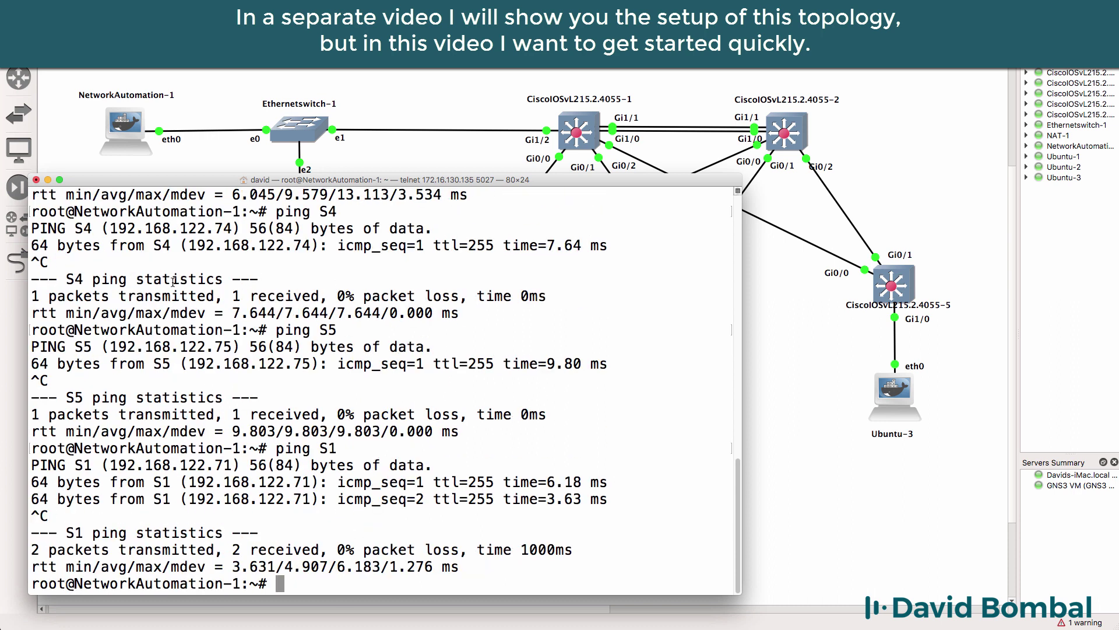
pyautogui.moveTo(190, 481); pyautogui.dragTo(323, 481)
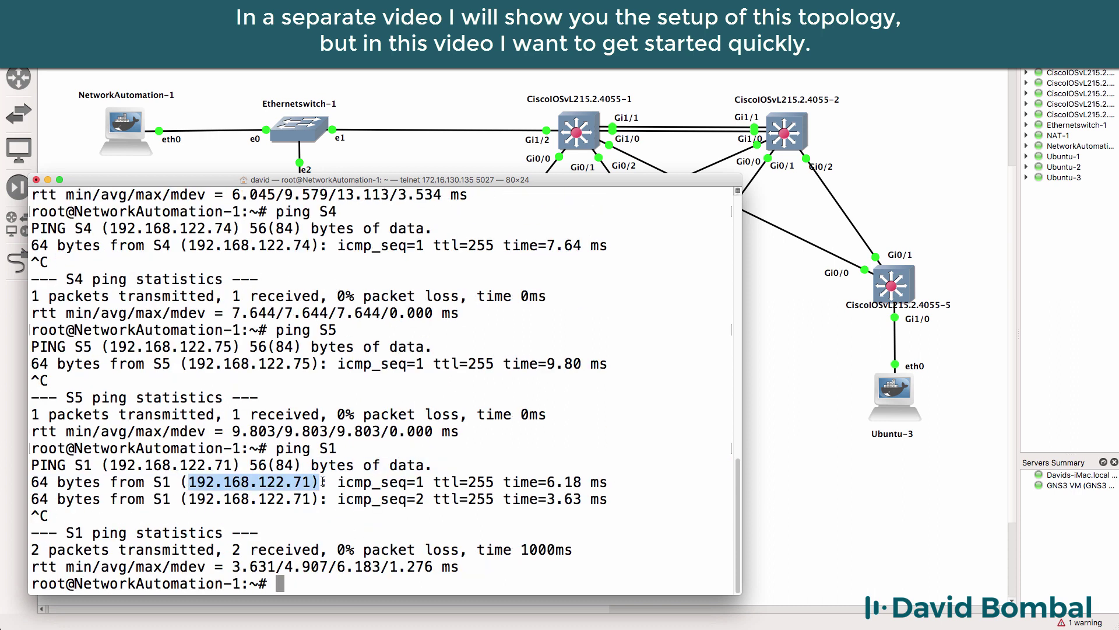
pyautogui.press('Up')
pyautogui.press('BackSpace')
pyautogui.write('2')
pyautogui.press('Return')
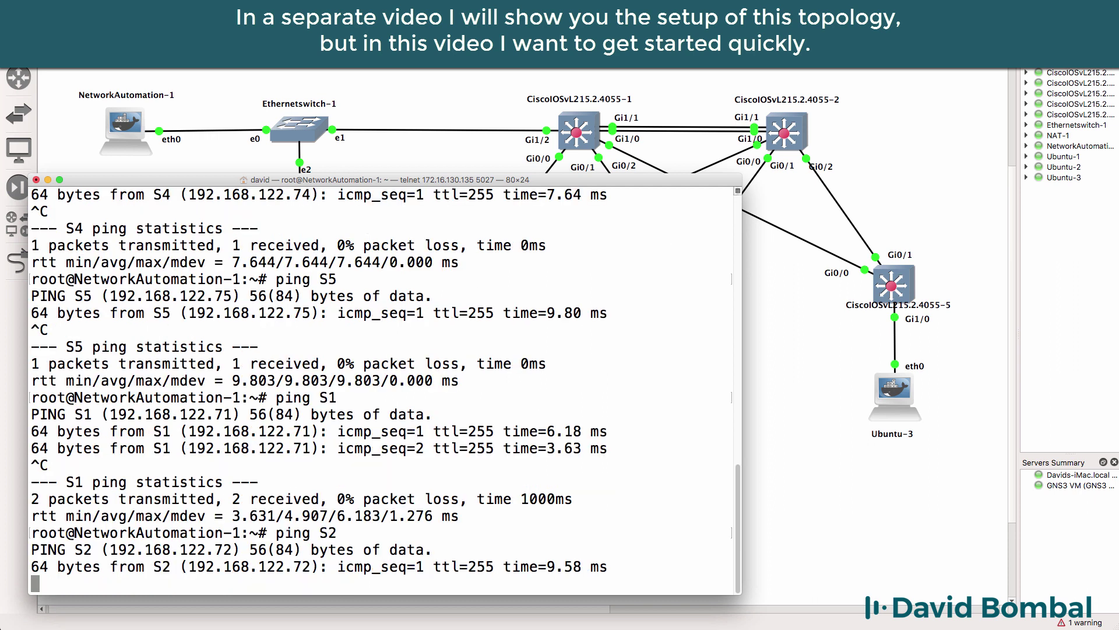
pyautogui.hotkey('ctrl', 'c')
pyautogui.press('Up')
pyautogui.press('BackSpace')
pyautogui.write('3')
pyautogui.press('Return')
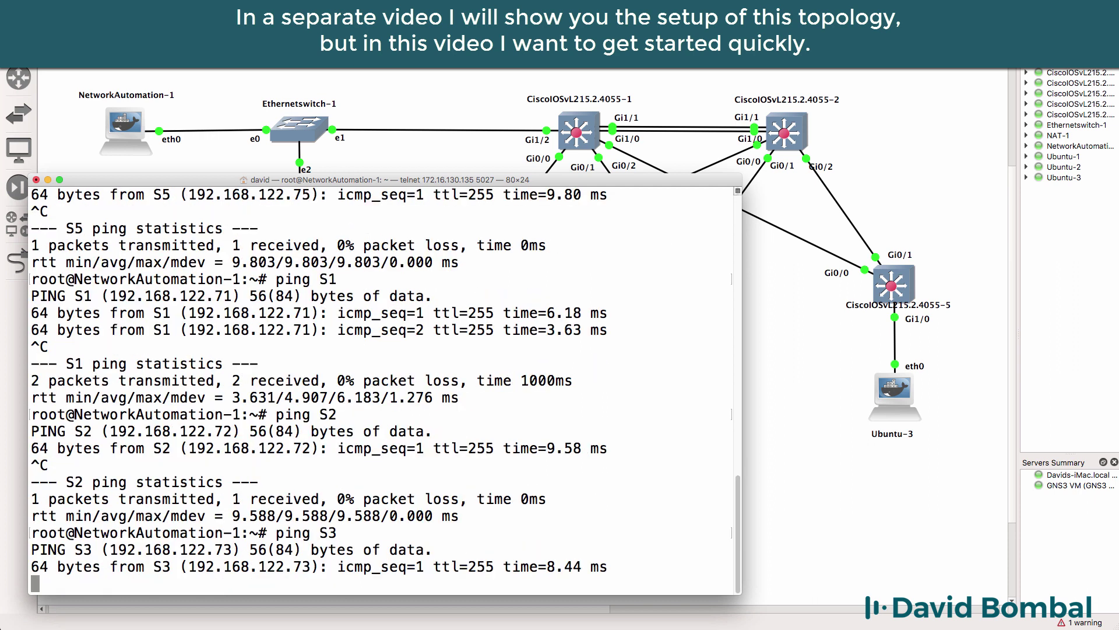
pyautogui.hotkey('ctrl', 'c')
pyautogui.press('Up')
pyautogui.press('BackSpace')
pyautogui.write('4')
pyautogui.press('Return')
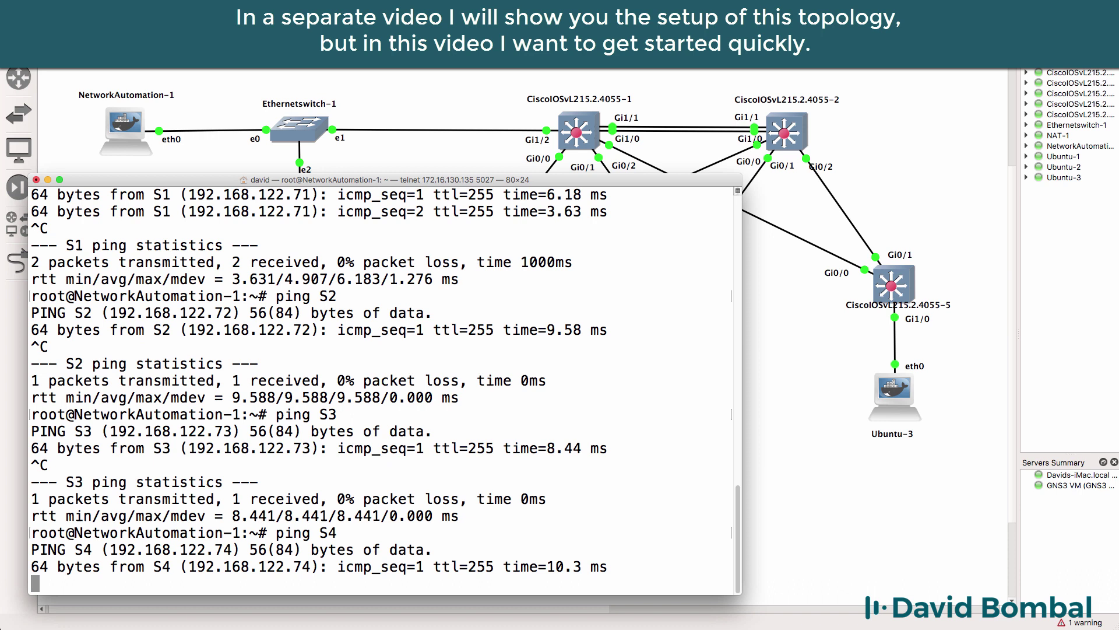
pyautogui.hotkey('ctrl', 'c')
pyautogui.press('Up')
pyautogui.press('BackSpace')
pyautogui.write('5')
pyautogui.press('Return')
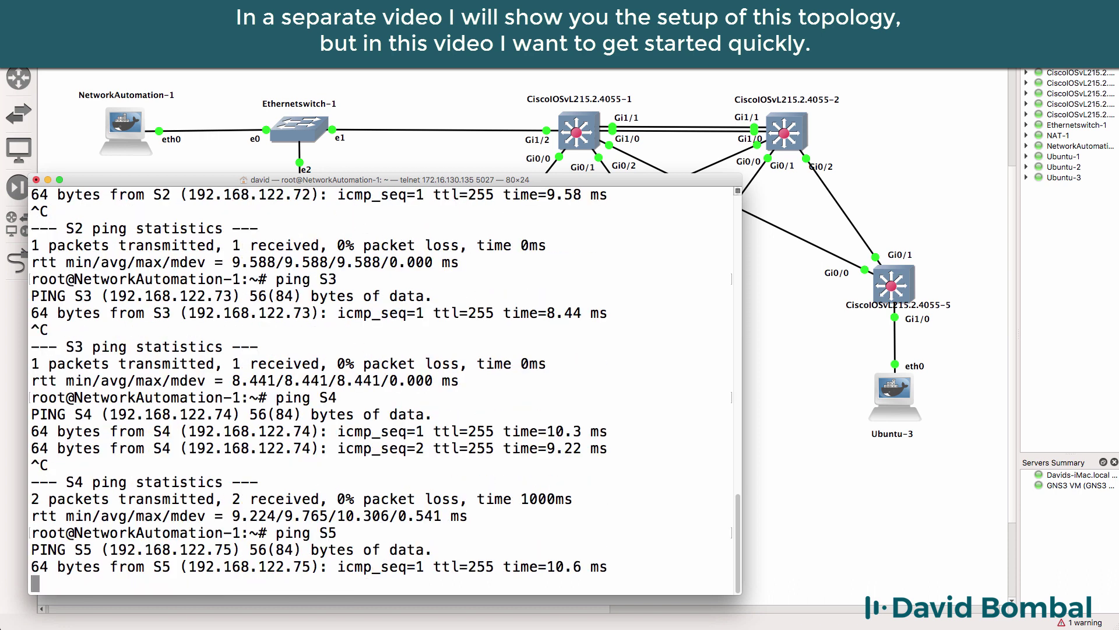
pyautogui.hotkey('ctrl', 'c')
# Step: Clear the screen and print gns3hosts, marking core hosts S1–S2 and access hosts S3–S5
pyautogui.write('clear')
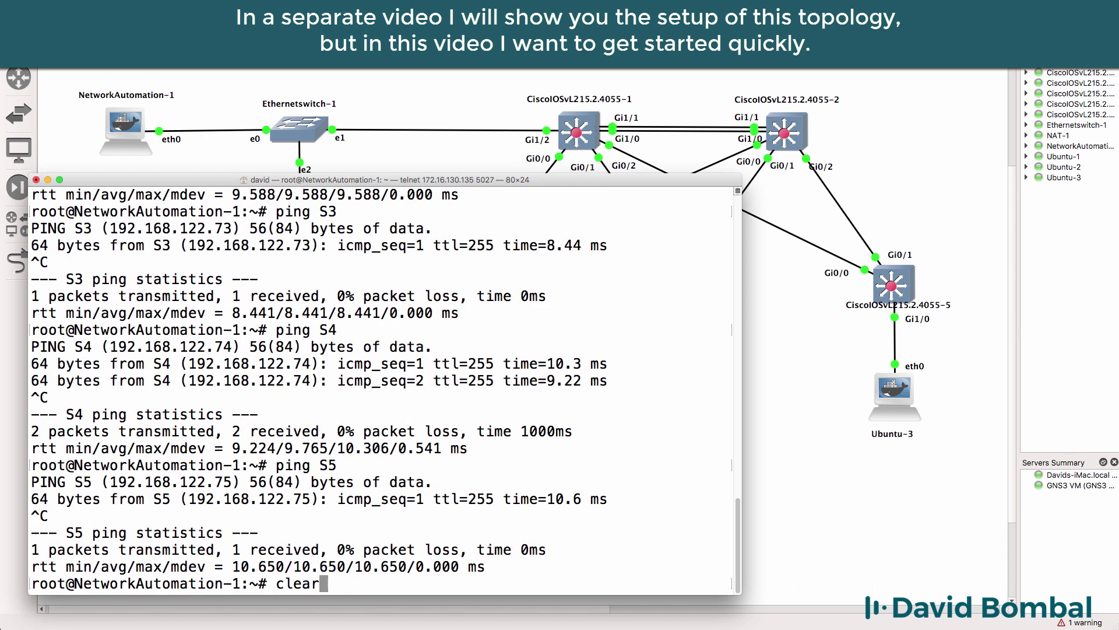
pyautogui.press('Return')
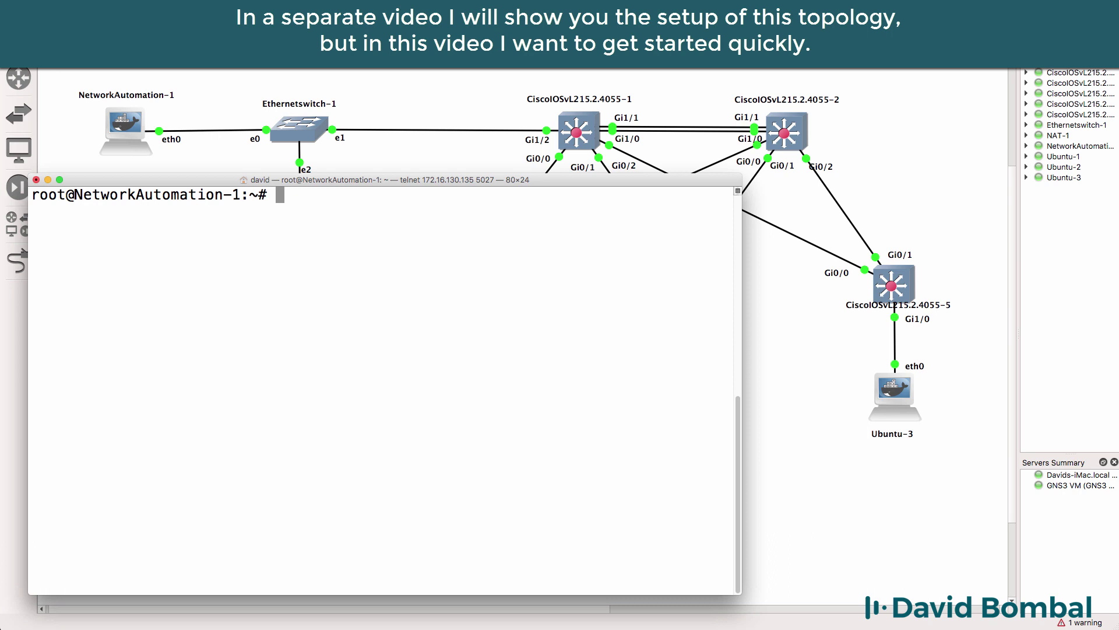
pyautogui.write('cat gns3hosts')
pyautogui.press('Return')
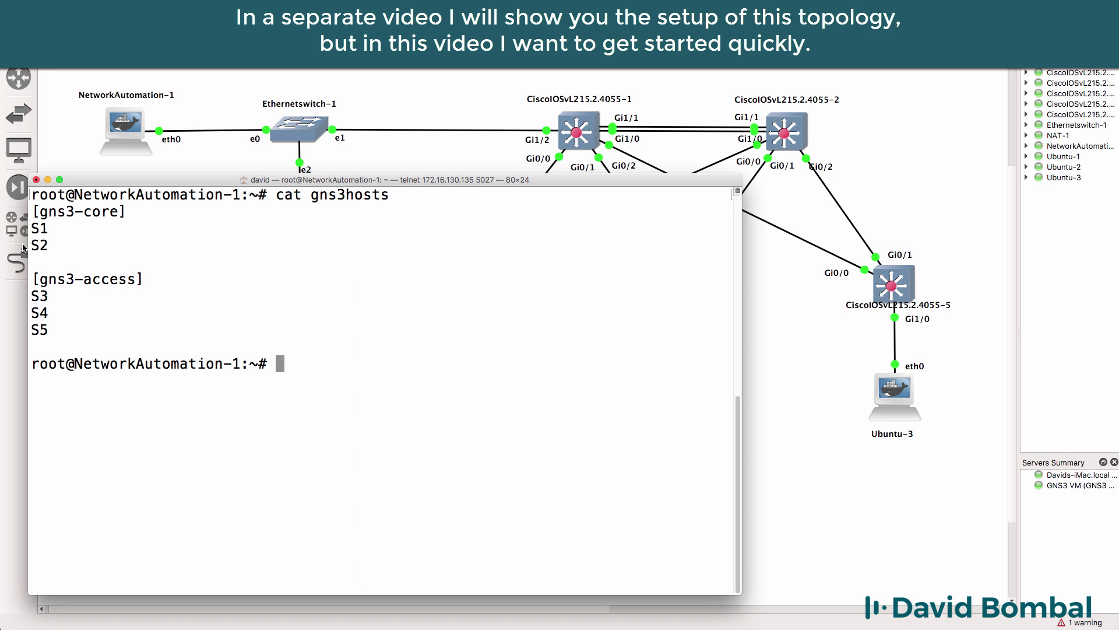
pyautogui.moveTo(52, 245); pyautogui.dragTo(37, 229)
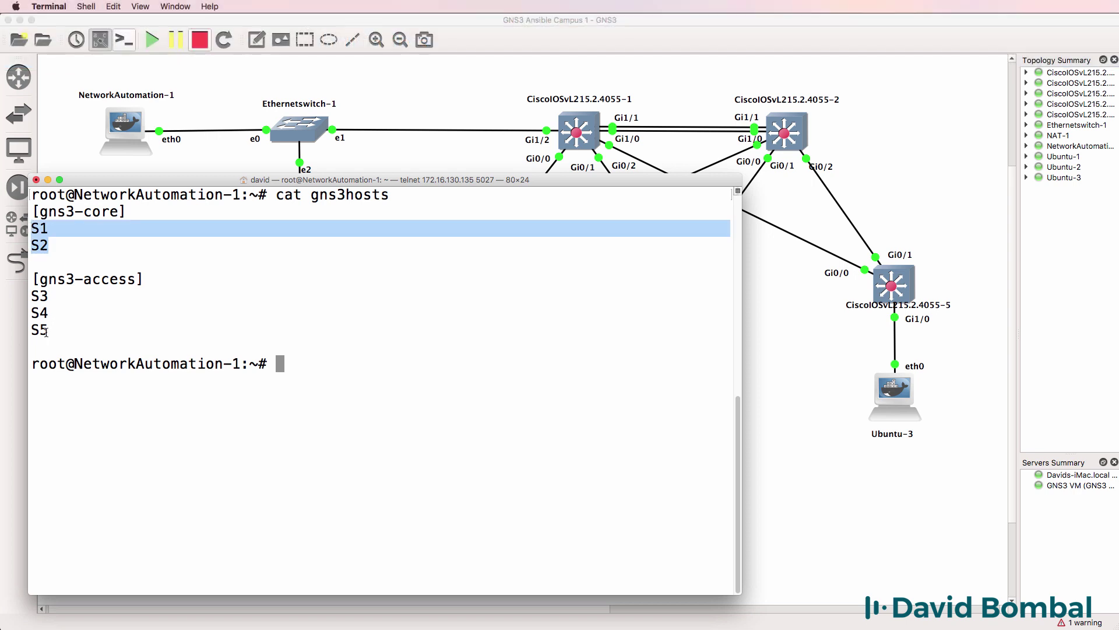
pyautogui.moveTo(52, 331); pyautogui.dragTo(30, 288)
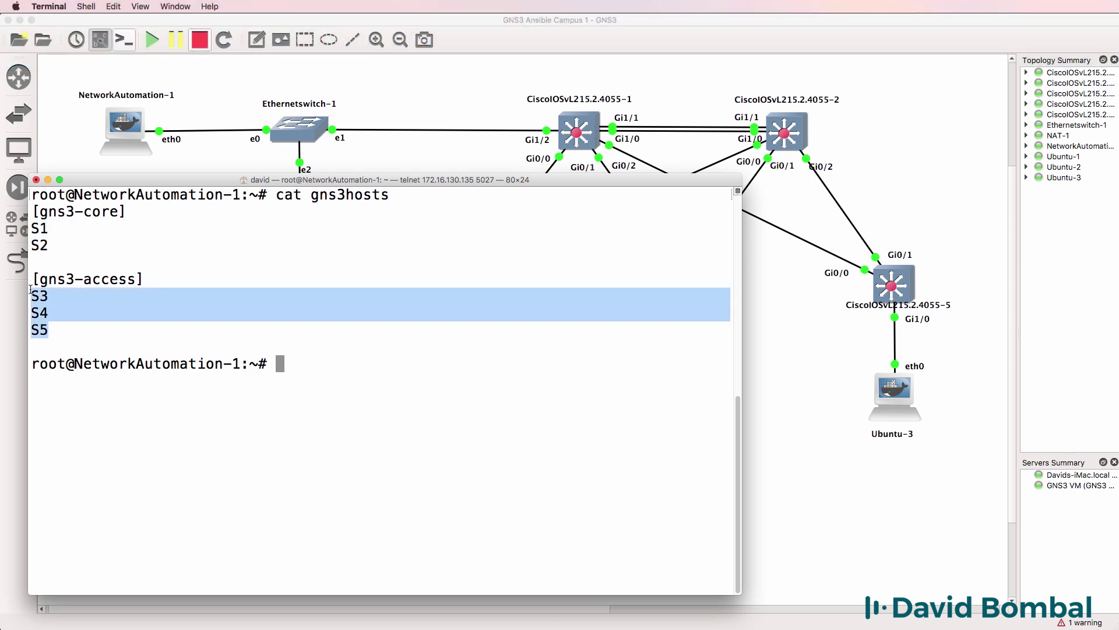
# Step: Check the GNS3 topology, then ping S1 once more from the container
pyautogui.press('super+Tab')
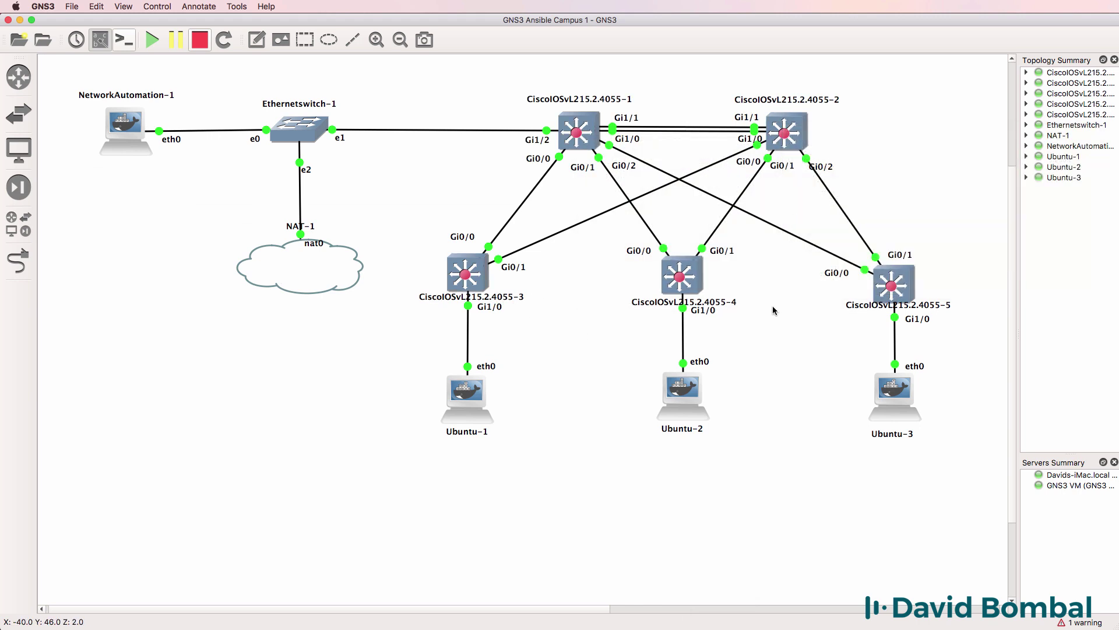
pyautogui.press('super+Tab')
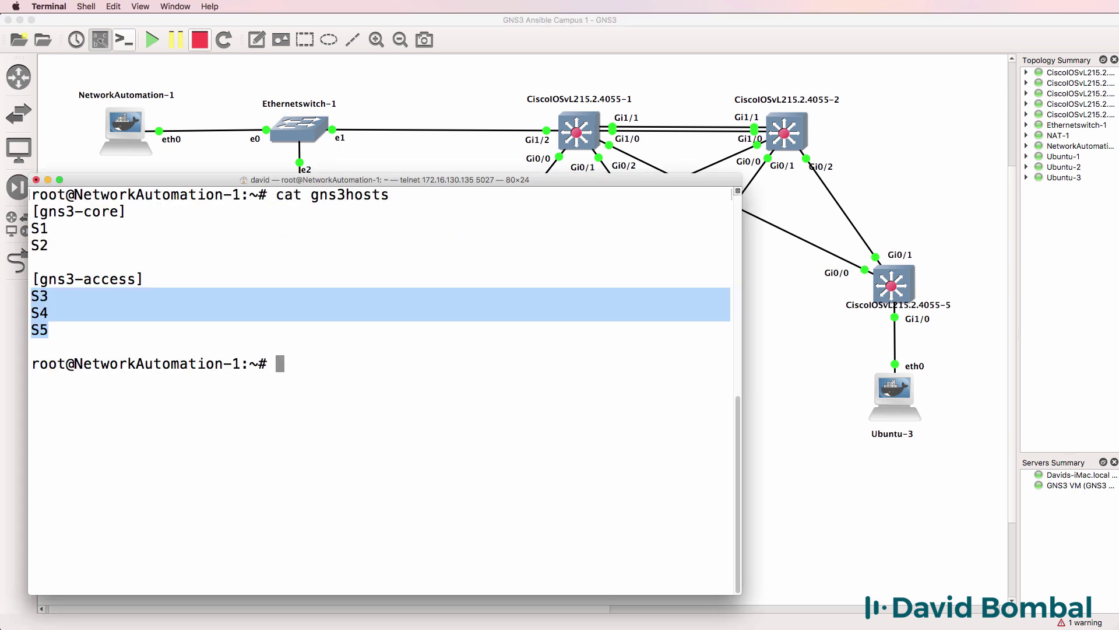
pyautogui.write('ping S1')
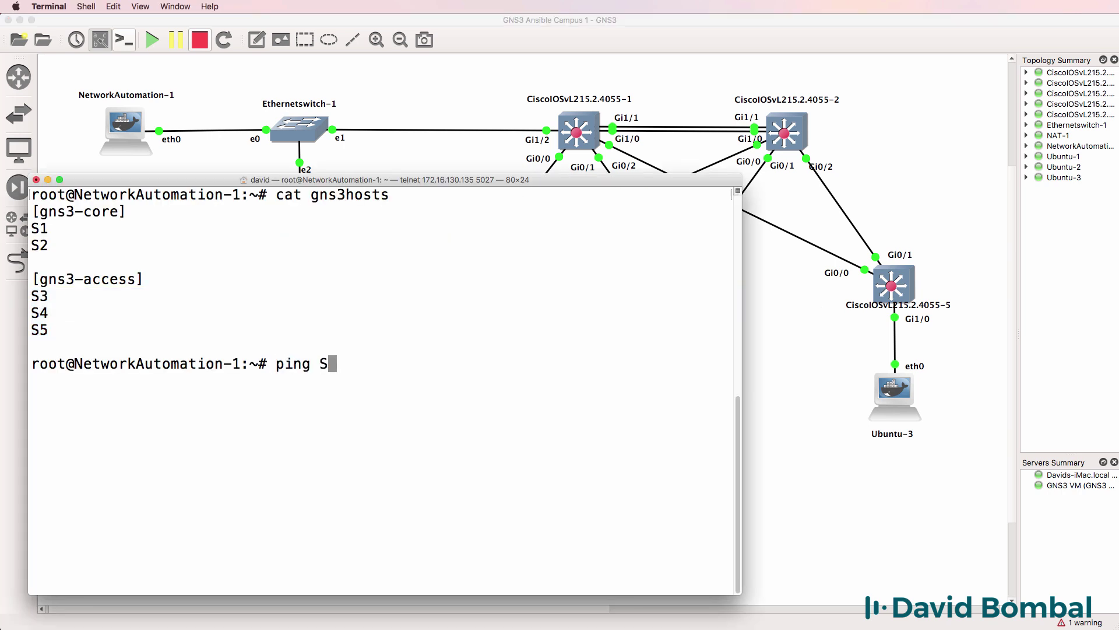
pyautogui.press('Return')
pyautogui.hotkey('ctrl', 'c')
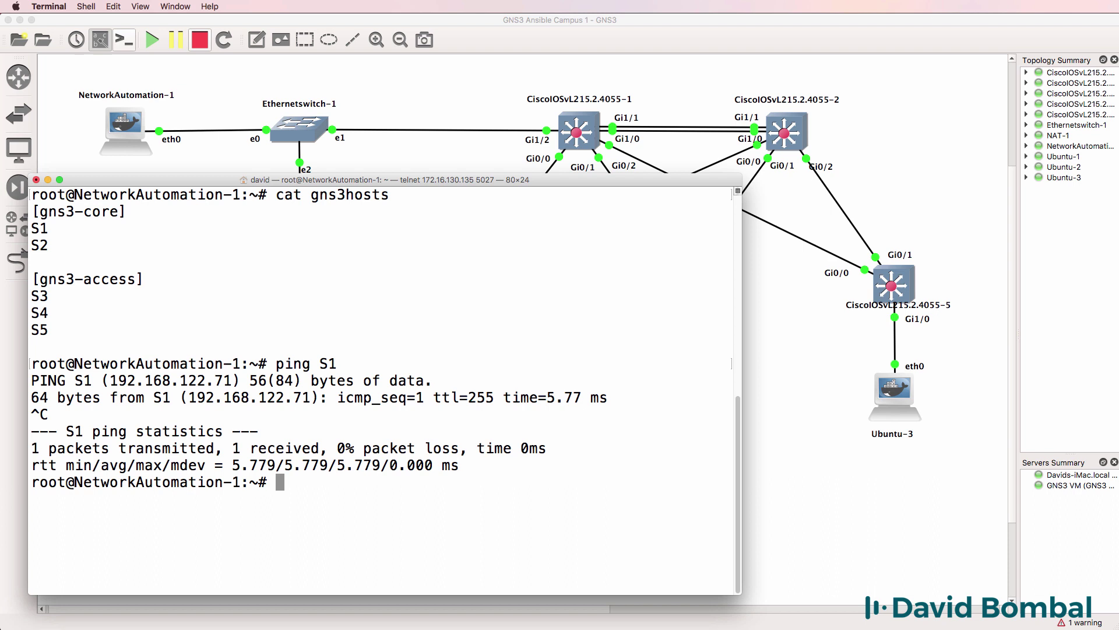
# Step: List /etc/hosts and highlight the S1–S5 entries for 192.168.122.71–.75
pyautogui.write('cat /etc/')
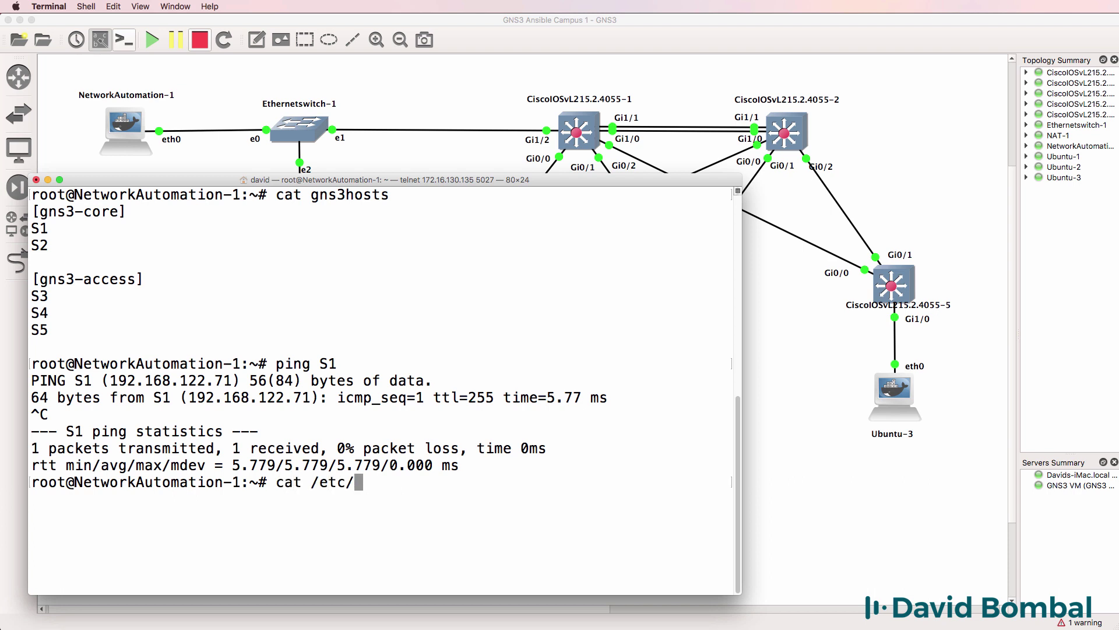
pyautogui.write('hosts')
pyautogui.press('Return')
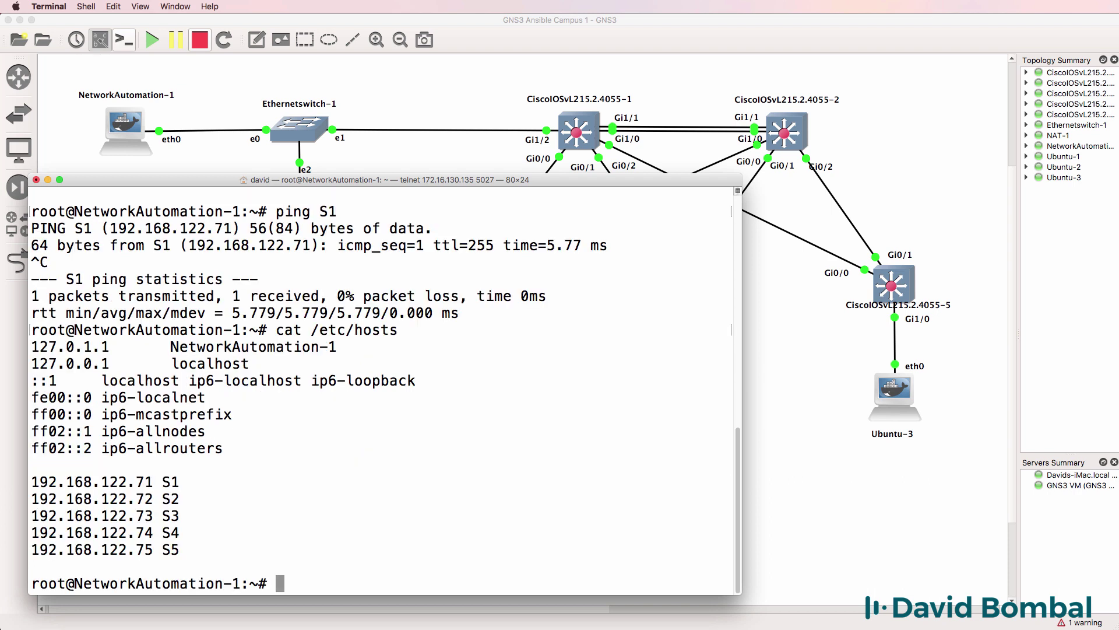
pyautogui.moveTo(175, 549); pyautogui.dragTo(371, 464)
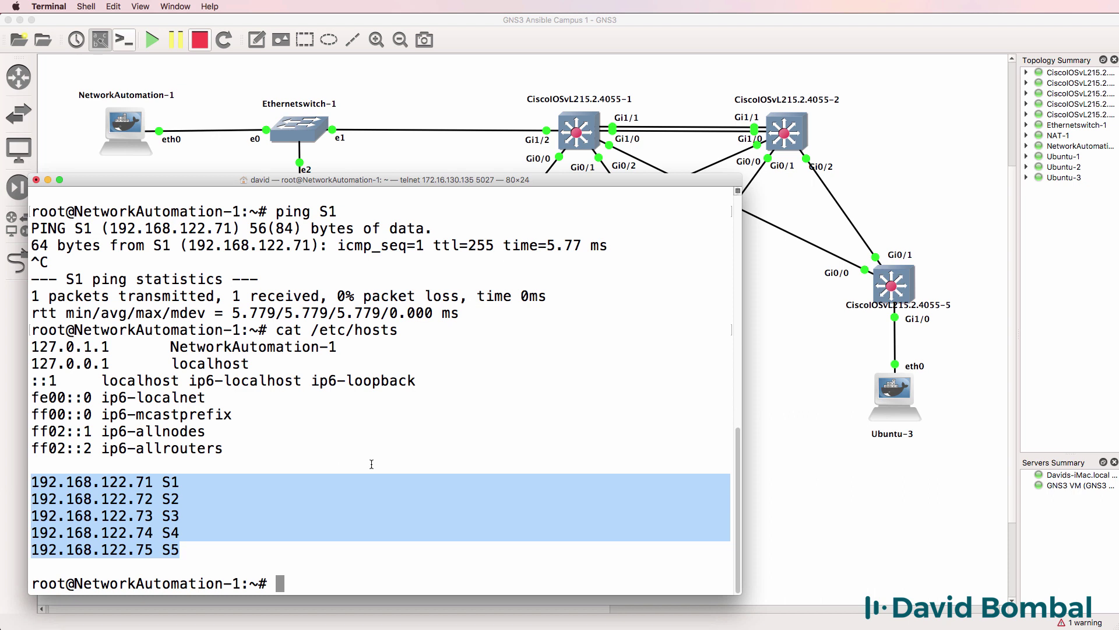
pyautogui.click(372, 464)
# Step: Clear the screen and print ansible.cfg, highlighting hostfile = ./gns3hosts
pyautogui.write('clear')
pyautogui.press('Return')
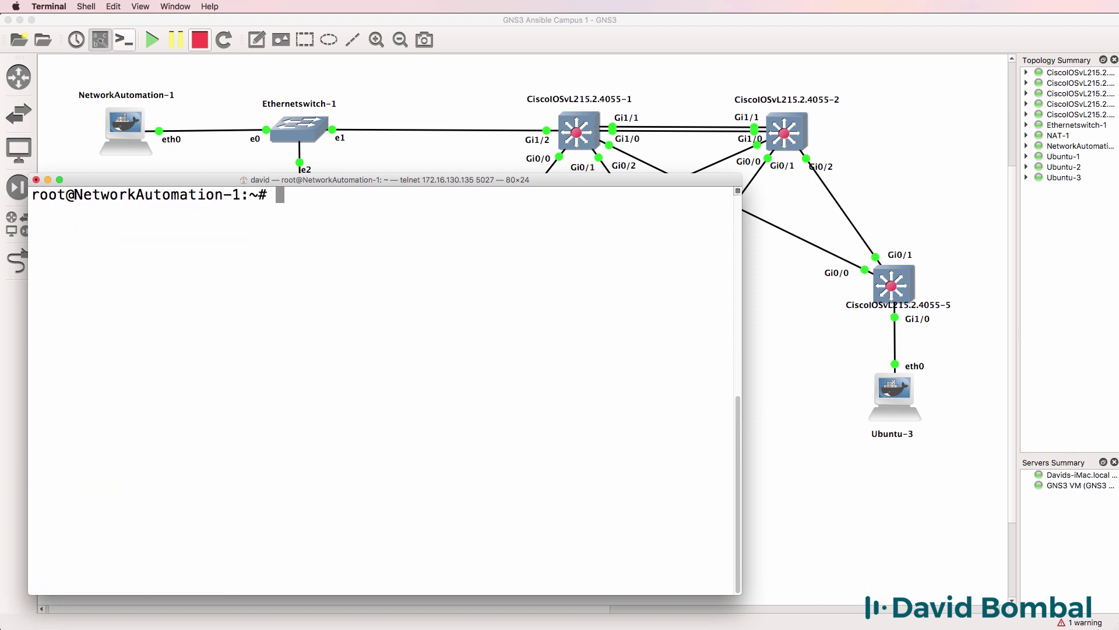
pyautogui.write('cat ans')
pyautogui.press('Tab')
pyautogui.press('Return')
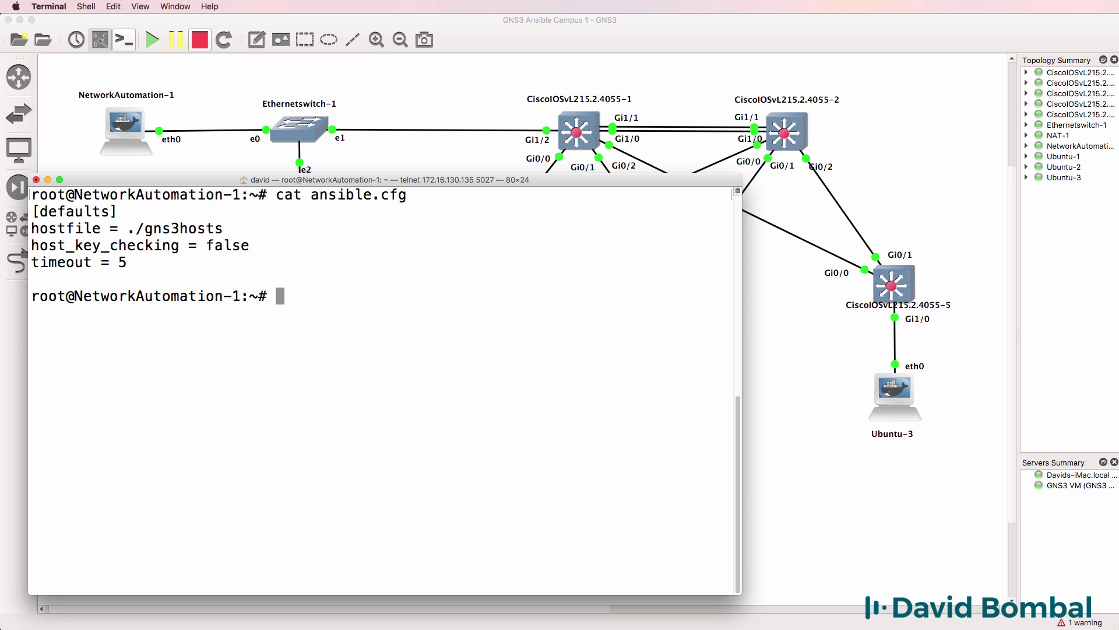
pyautogui.moveTo(237, 227); pyautogui.dragTo(140, 229)
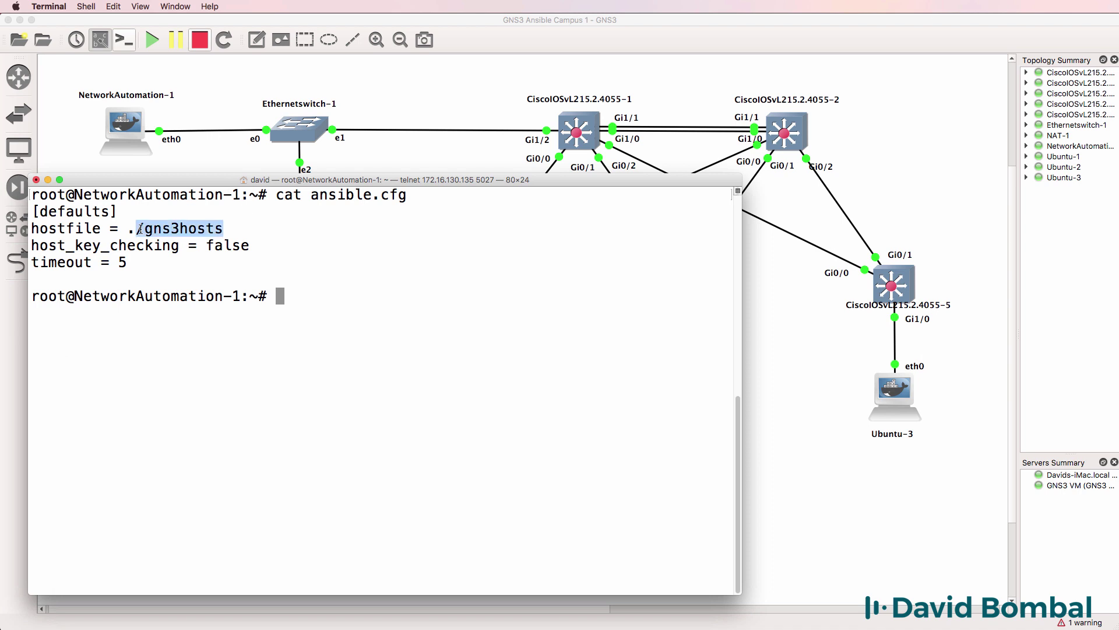
# Step: Reprint the gns3hosts inventory and highlight host_key_checking = false and timeout = 5
pyautogui.press('Up')
pyautogui.press('Up')
pyautogui.press('Up')
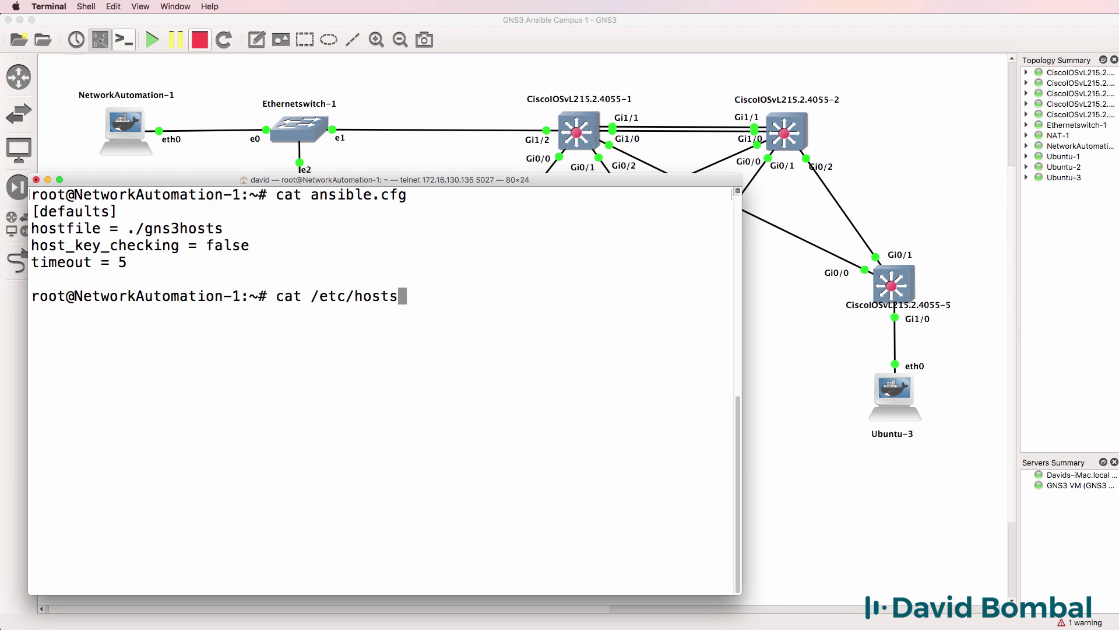
pyautogui.press('Up')
pyautogui.press('Up')
pyautogui.press('Return')
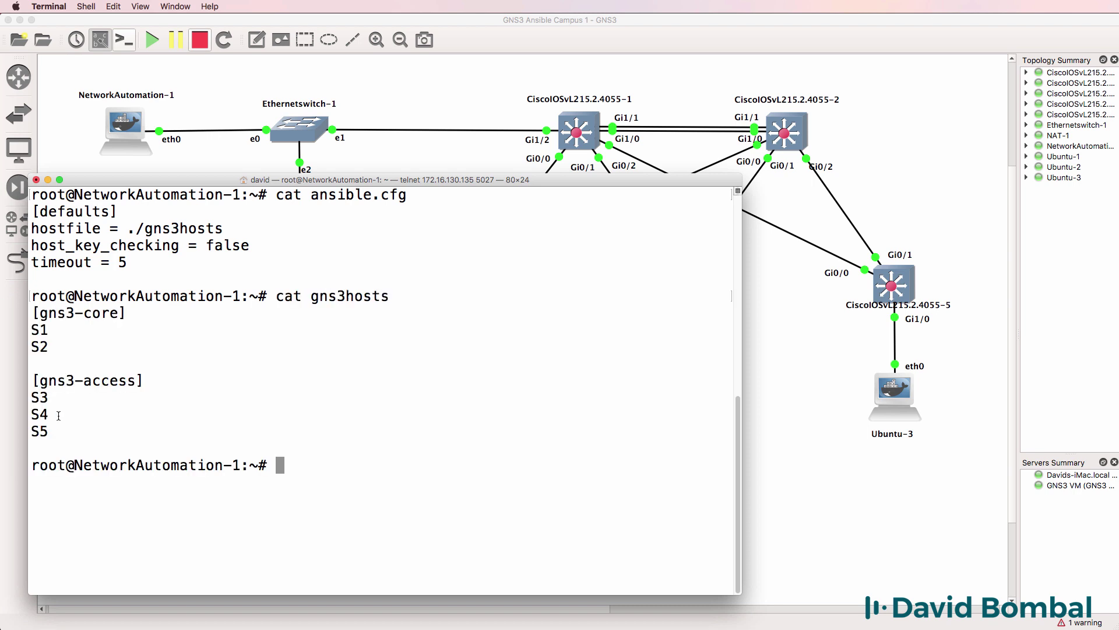
pyautogui.moveTo(49, 432); pyautogui.dragTo(16, 310)
pyautogui.moveTo(250, 245); pyautogui.dragTo(14, 239)
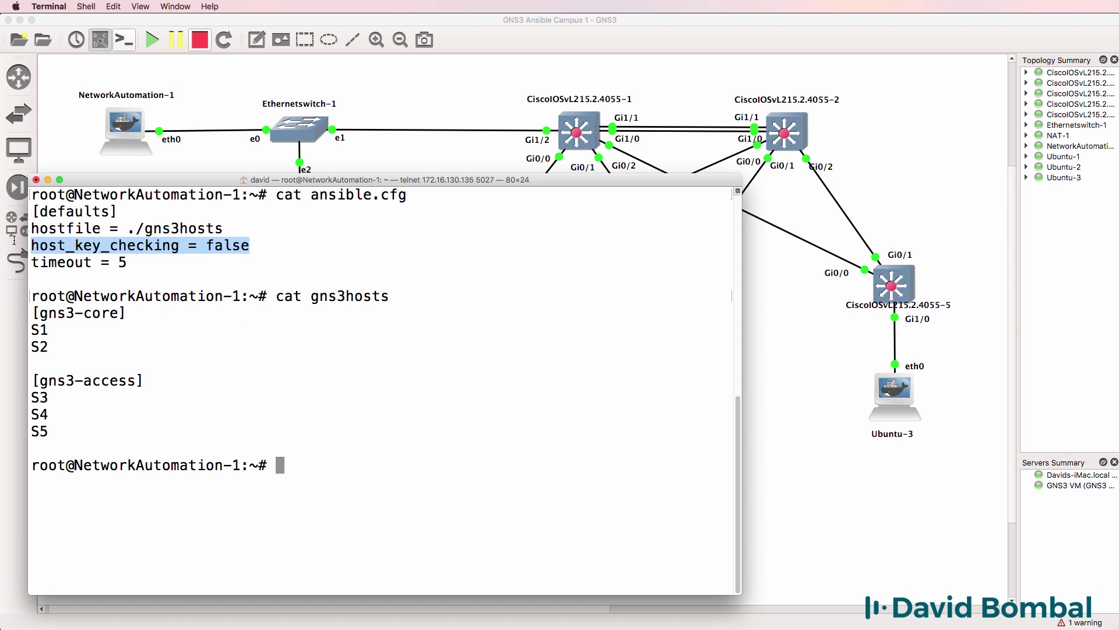
pyautogui.moveTo(140, 263); pyautogui.dragTo(26, 262)
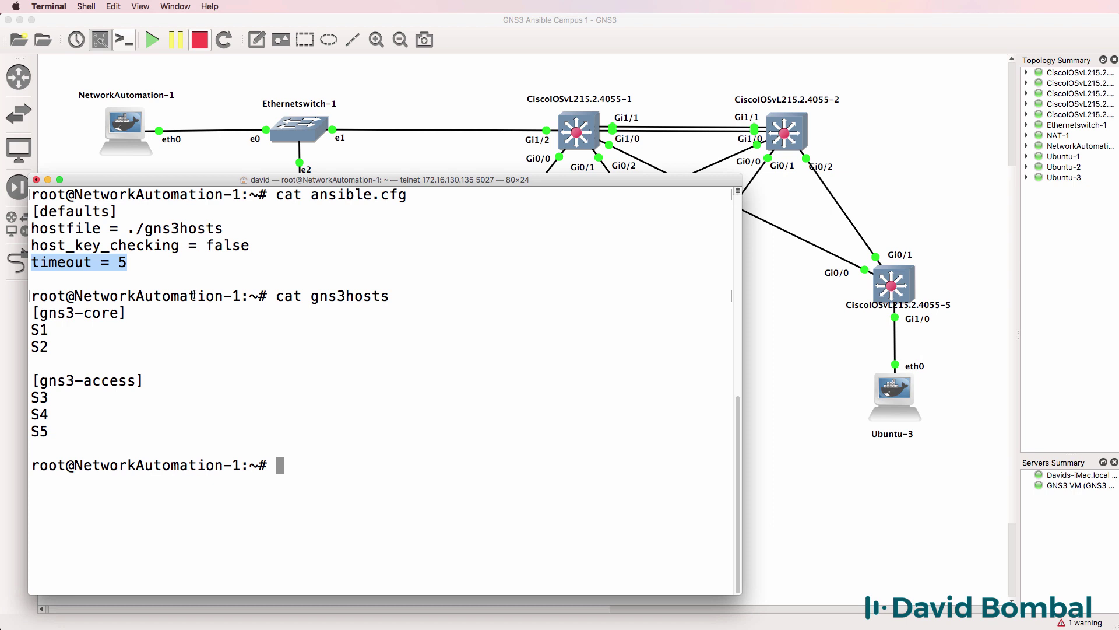
pyautogui.press('super+Tab')
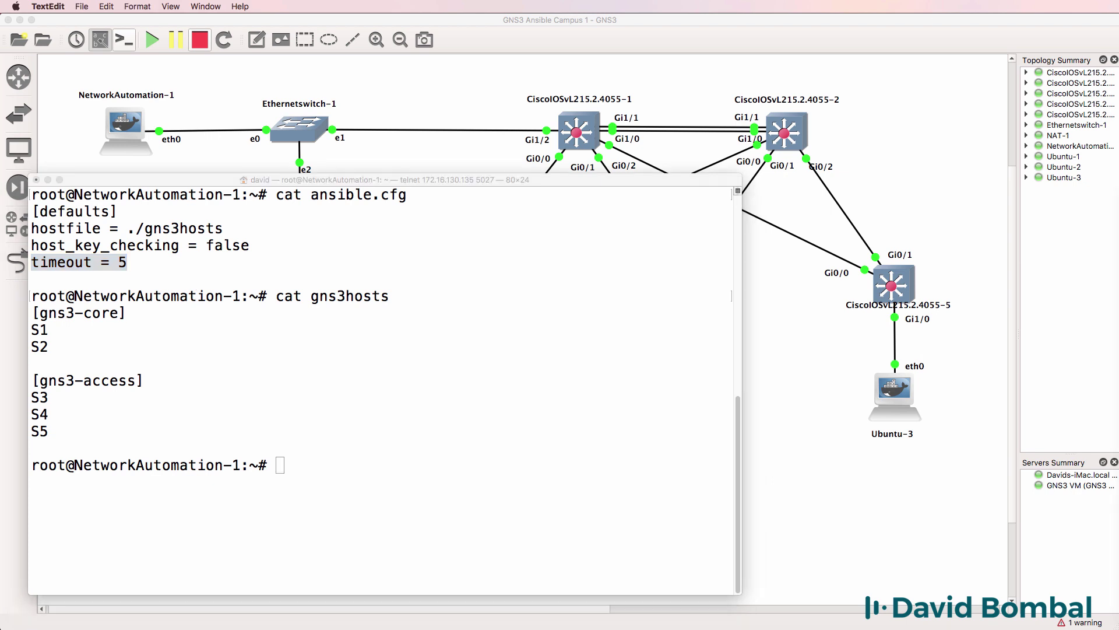
# Step: Clear the screen and run ansible with no arguments
pyautogui.click(331, 401)
pyautogui.write('clear')
pyautogui.press('Return')
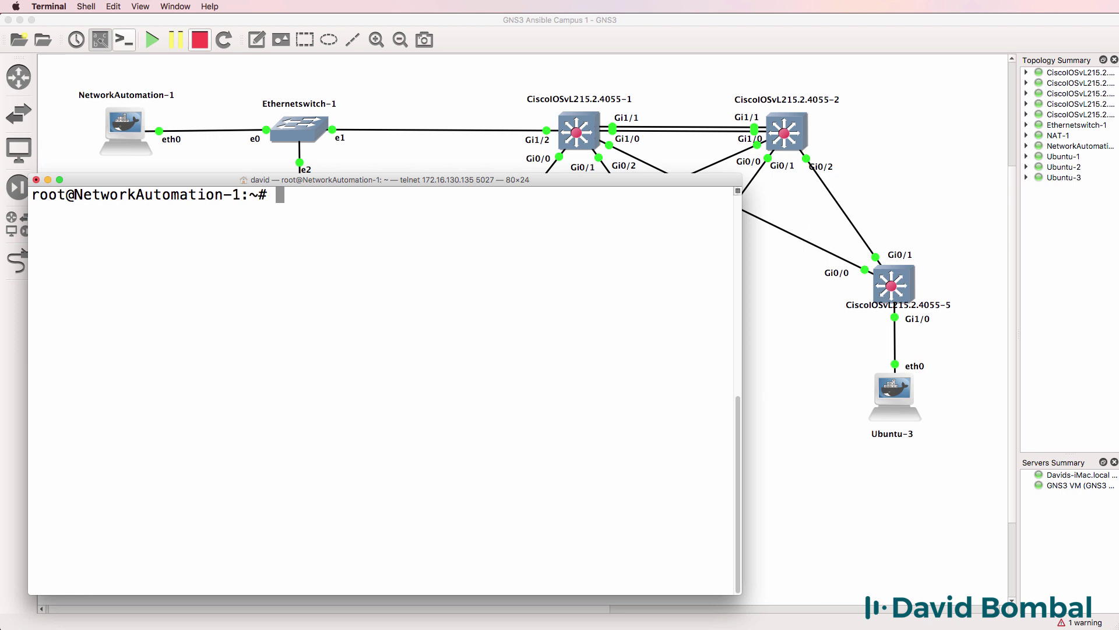
pyautogui.write('ansible')
pyautogui.press('Return')
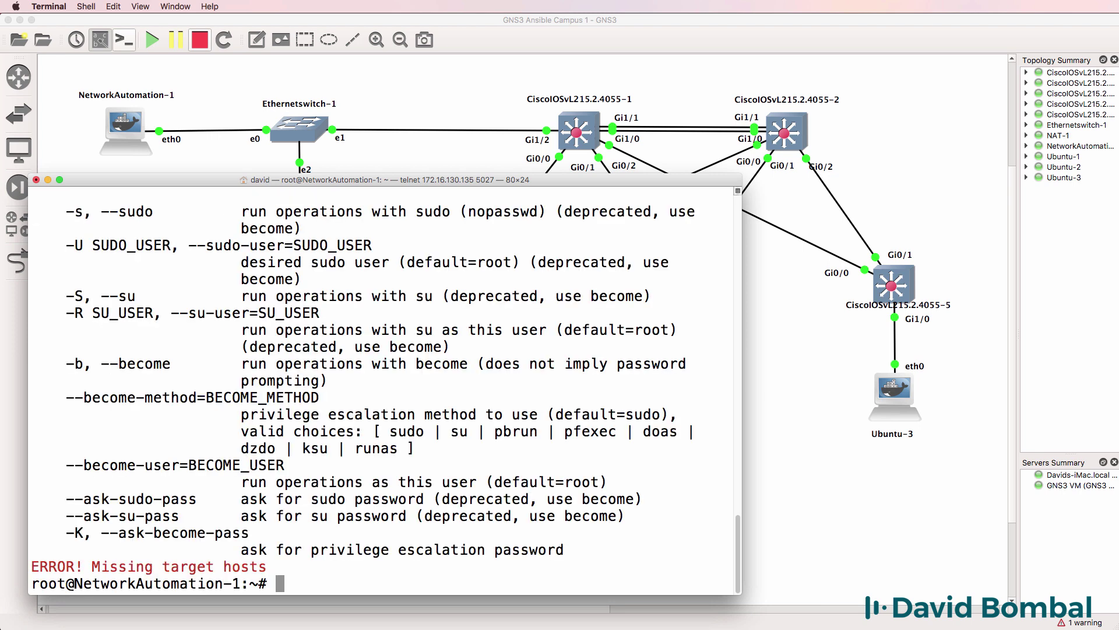
# Step: List the ansible commands, noting ansible-playbook and the 'Missing target hosts' error
pyautogui.press('Up')
pyautogui.scroll(5, 336, 455)
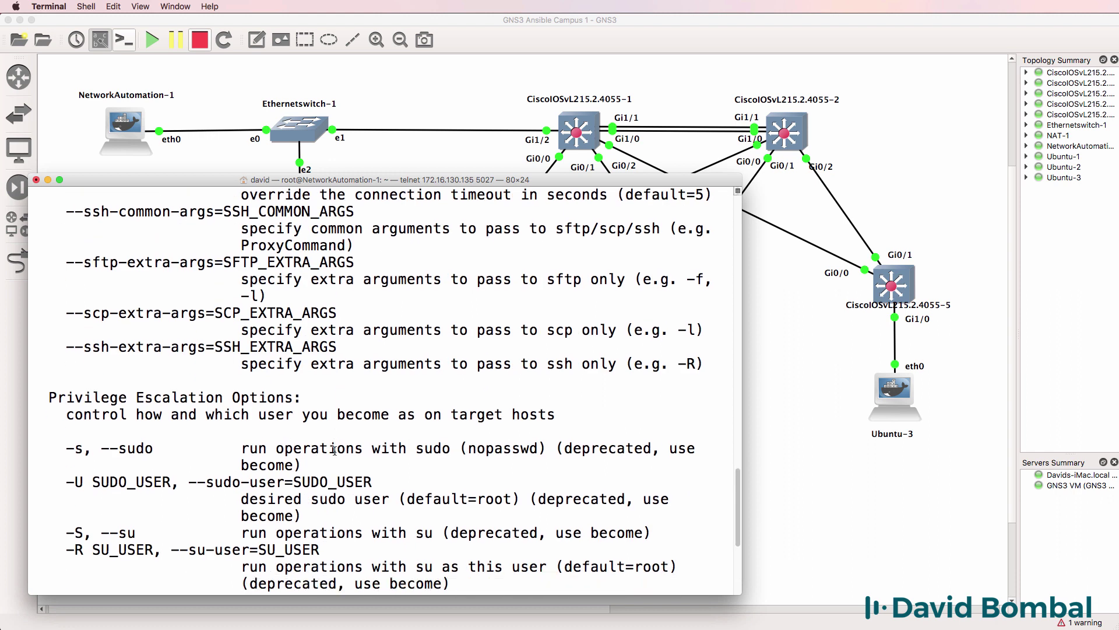
pyautogui.scroll(-5, 334, 450)
pyautogui.press('Tab')
pyautogui.press('Tab')
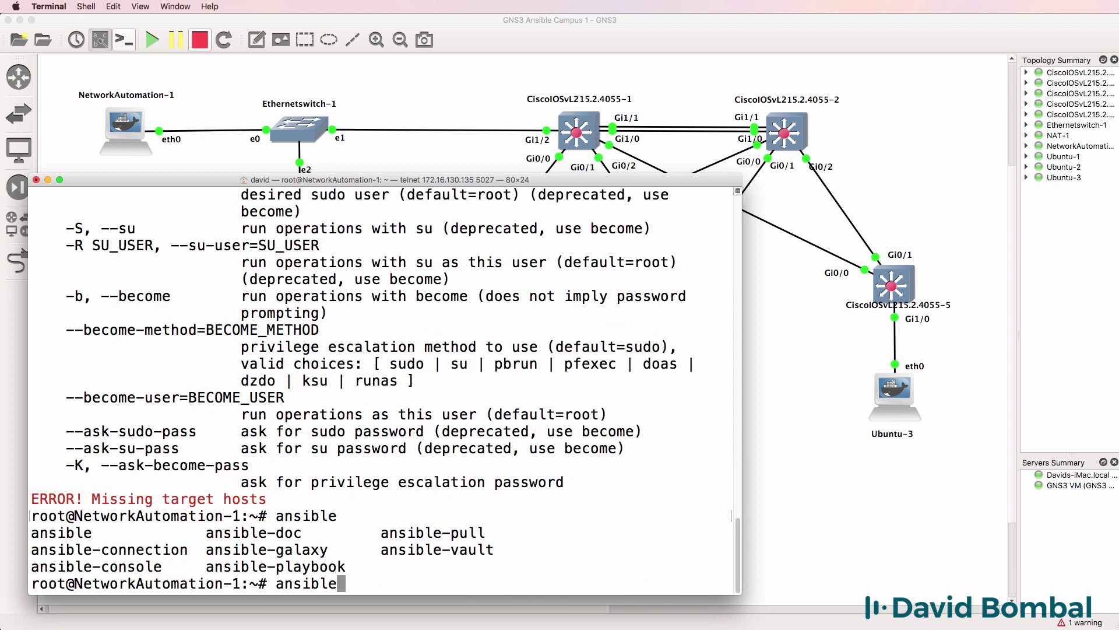
pyautogui.moveTo(355, 564); pyautogui.dragTo(207, 565)
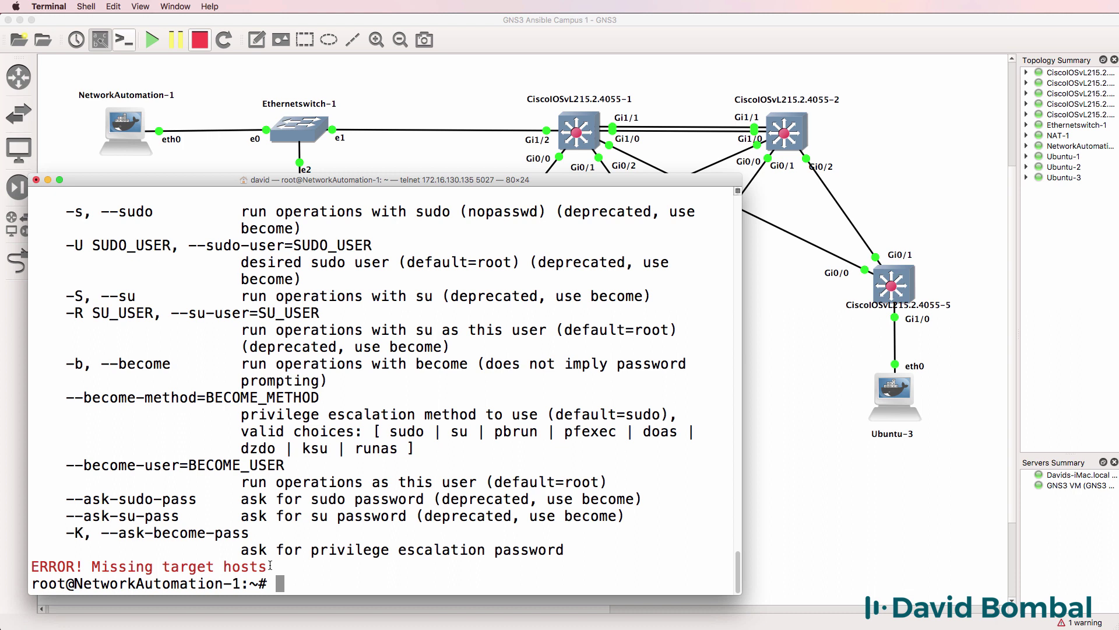
pyautogui.moveTo(269, 565); pyautogui.dragTo(2, 563)
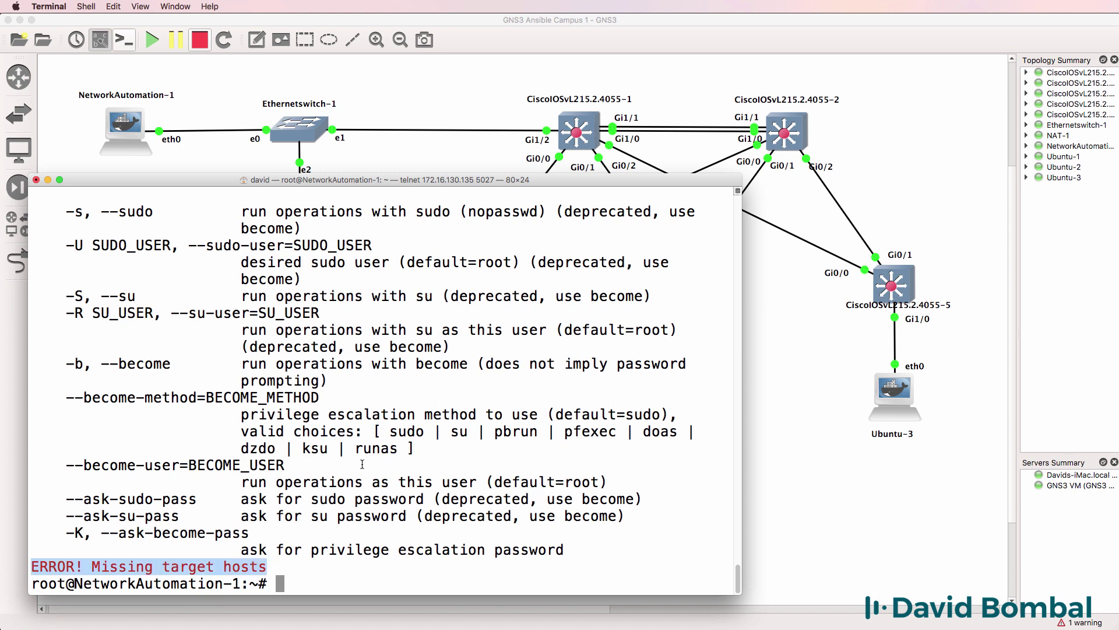
pyautogui.scroll(15, 362, 464)
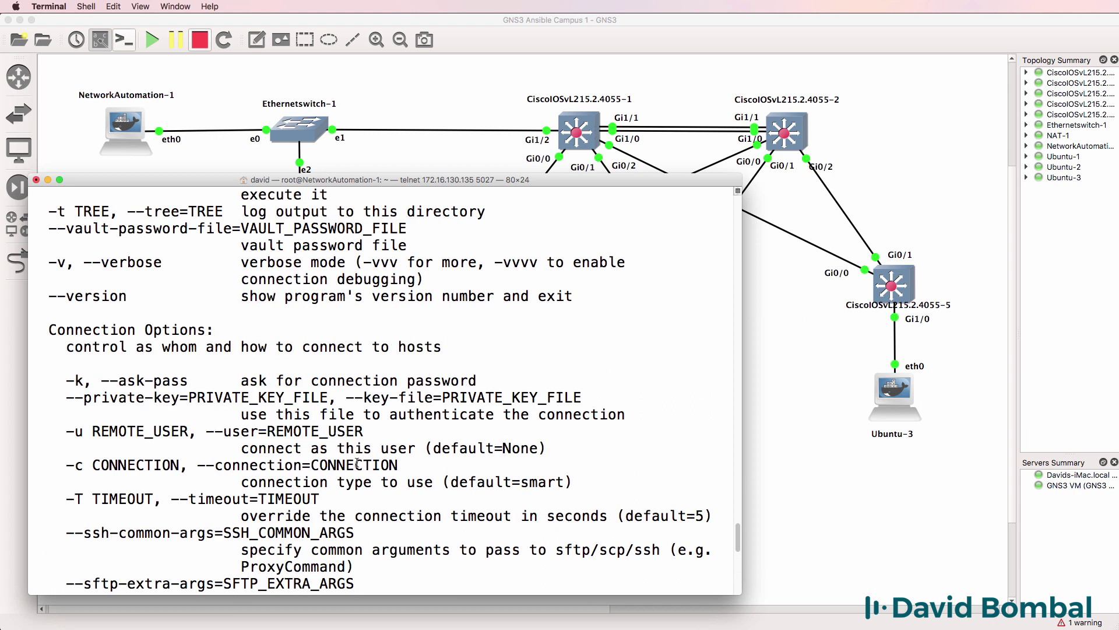
pyautogui.scroll(15, 357, 462)
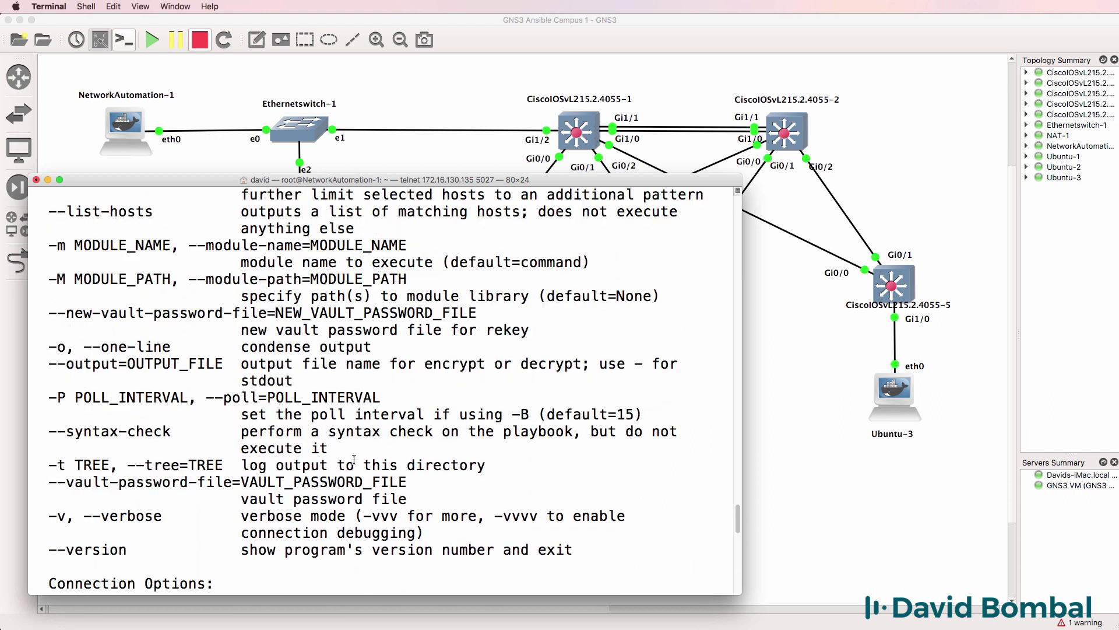
pyautogui.scroll(20, 354, 460)
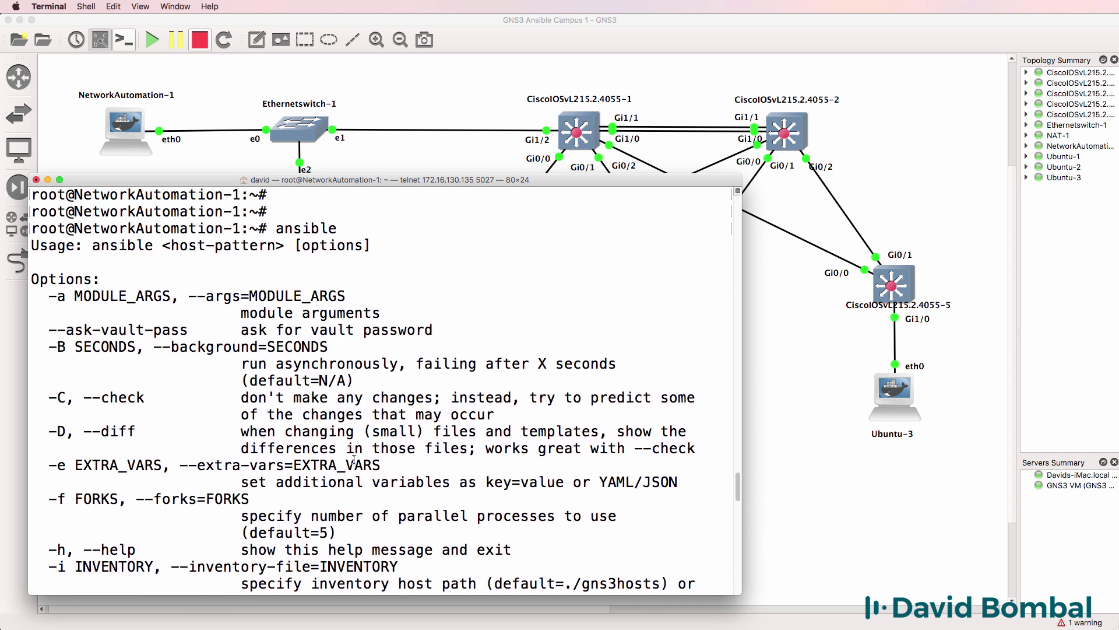
# Step: Review the -i INVENTORY option and its default ./gns3hosts inventory path
pyautogui.scroll(-2, 354, 459)
pyautogui.scroll(-3, 169, 415)
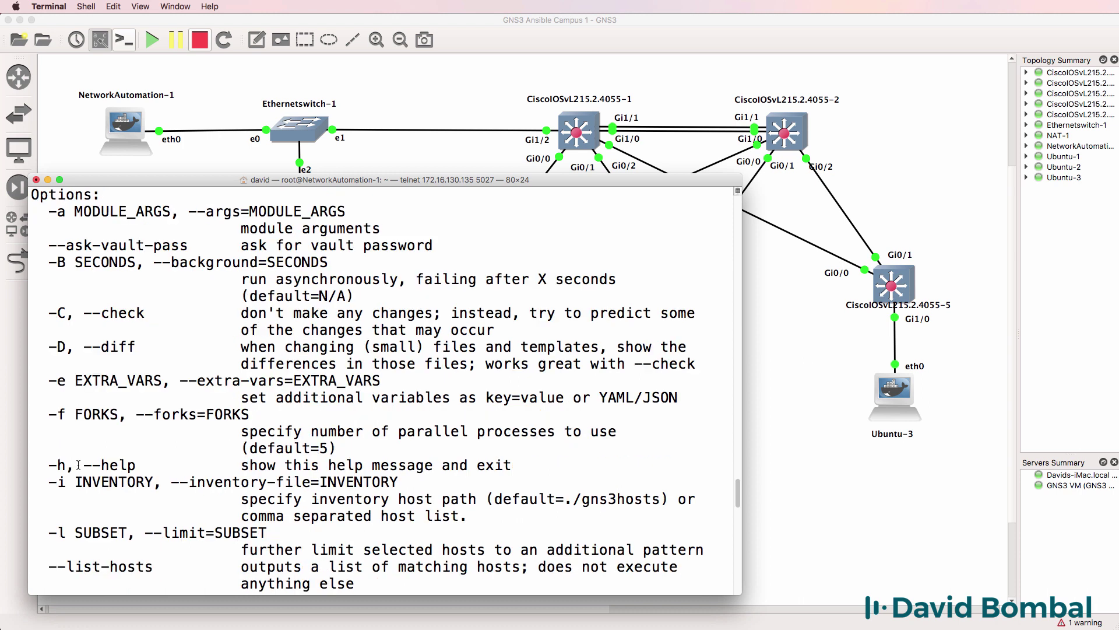
pyautogui.moveTo(39, 482); pyautogui.dragTo(671, 506)
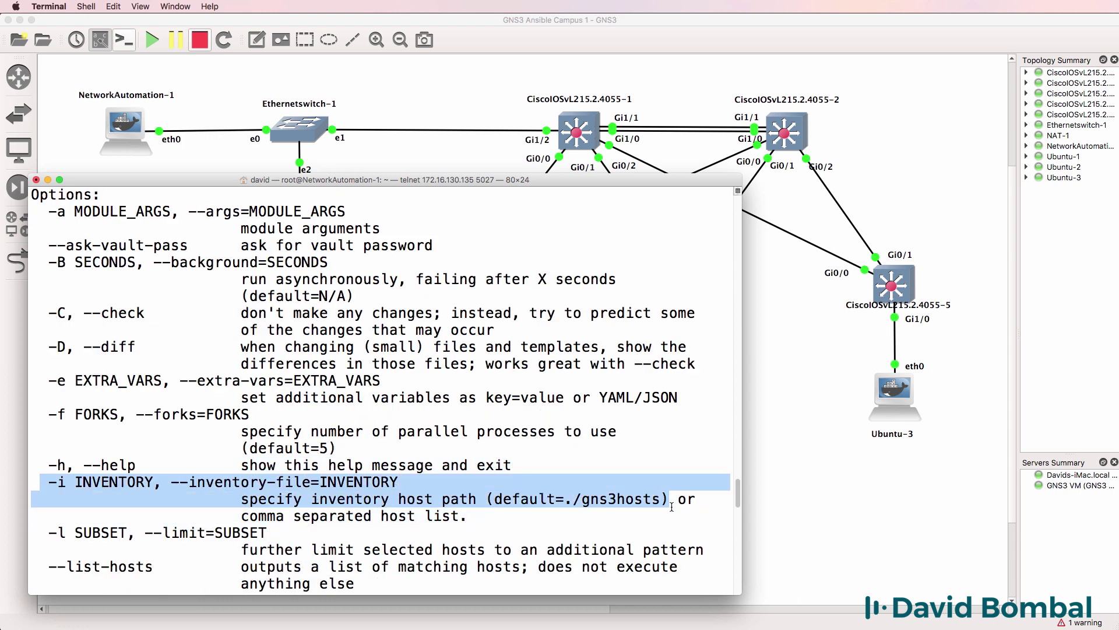
pyautogui.click(598, 505)
pyautogui.moveTo(564, 499); pyautogui.dragTo(661, 498)
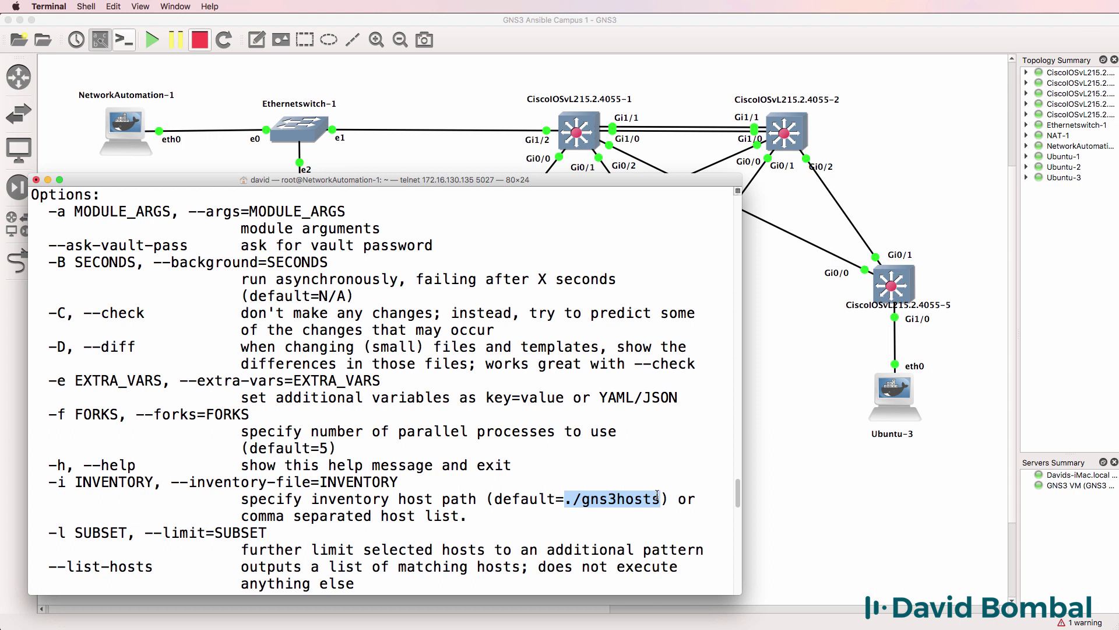
pyautogui.scroll(-3, 464, 506)
pyautogui.moveTo(40, 499); pyautogui.dragTo(627, 516)
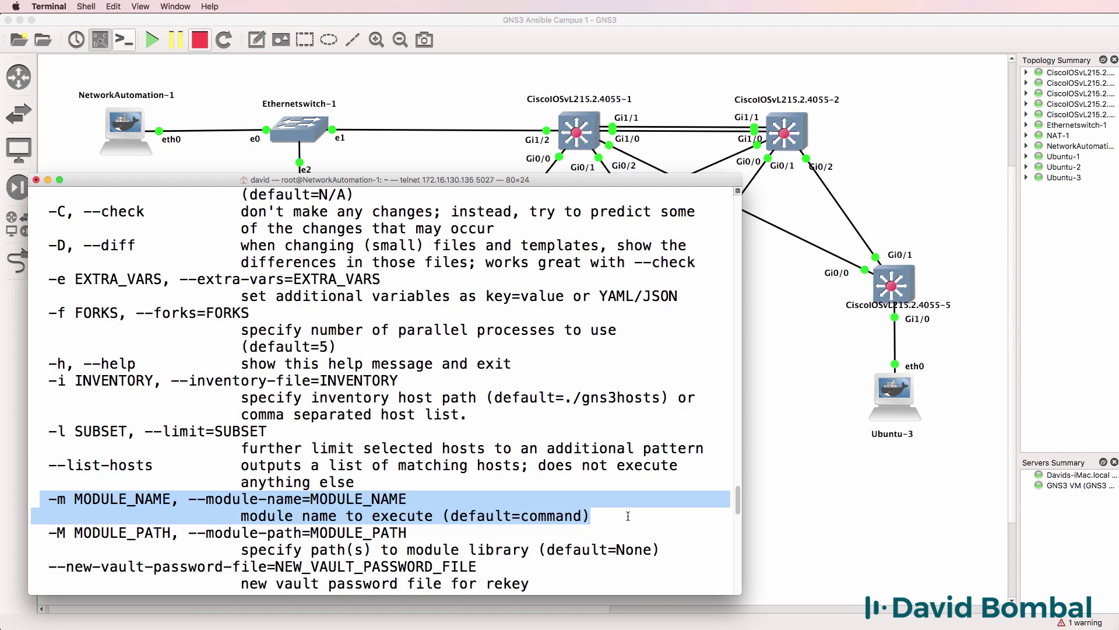
# Step: Review the -u REMOTE_USER and ask-pass connection options, then get a fresh prompt
pyautogui.scroll(5, 385, 385)
pyautogui.moveTo(48, 280); pyautogui.dragTo(385, 296)
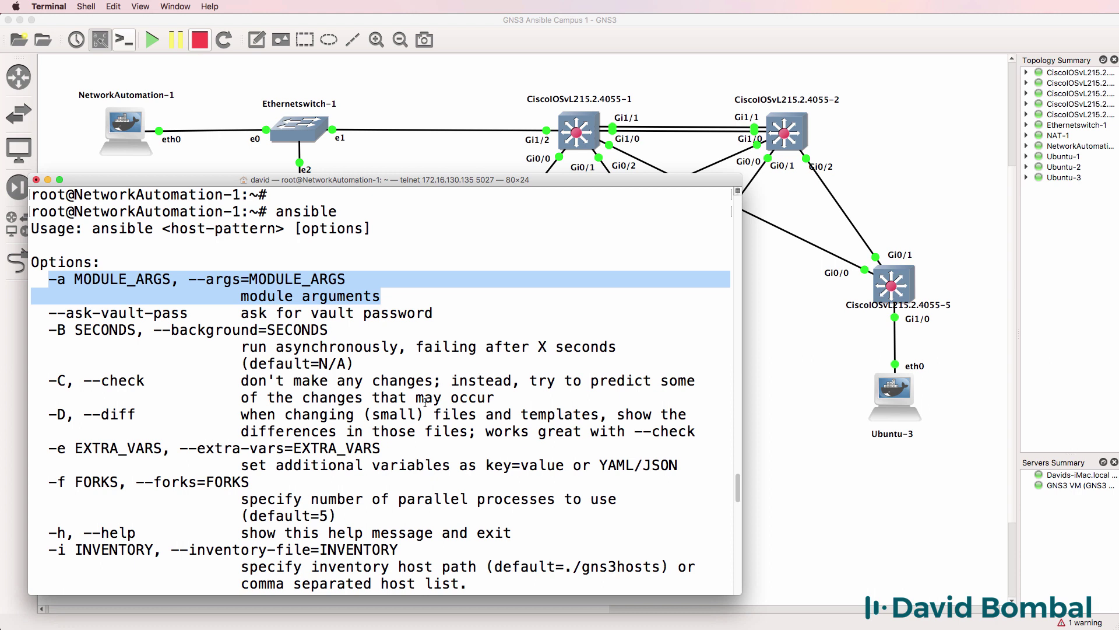
pyautogui.scroll(-10, 425, 402)
pyautogui.moveTo(45, 328); pyautogui.dragTo(347, 337)
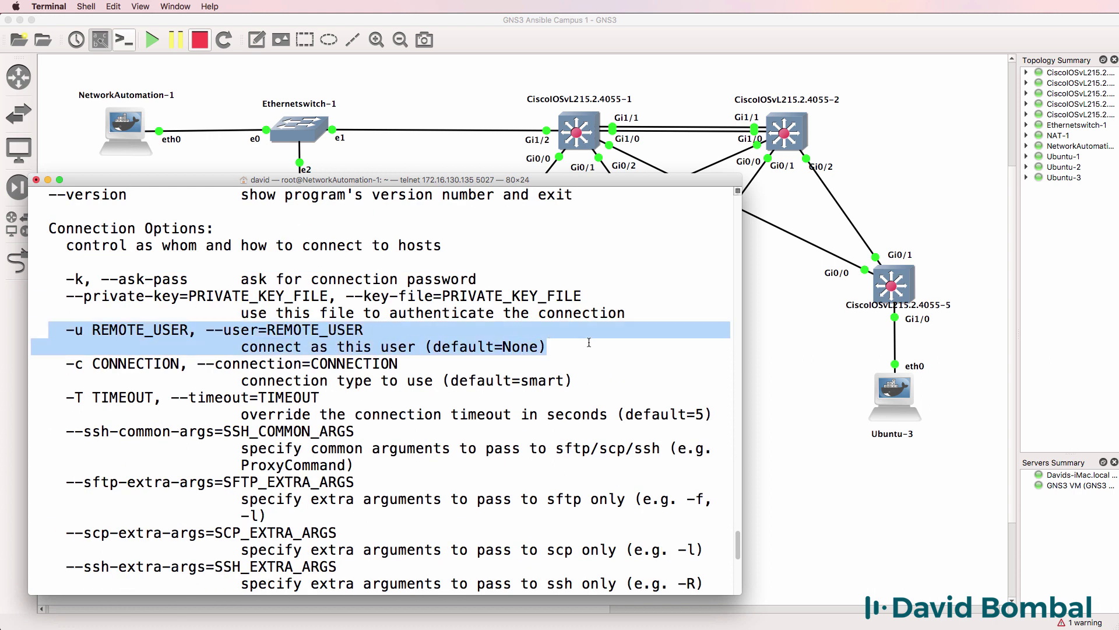
pyautogui.moveTo(589, 343); pyautogui.dragTo(617, 345)
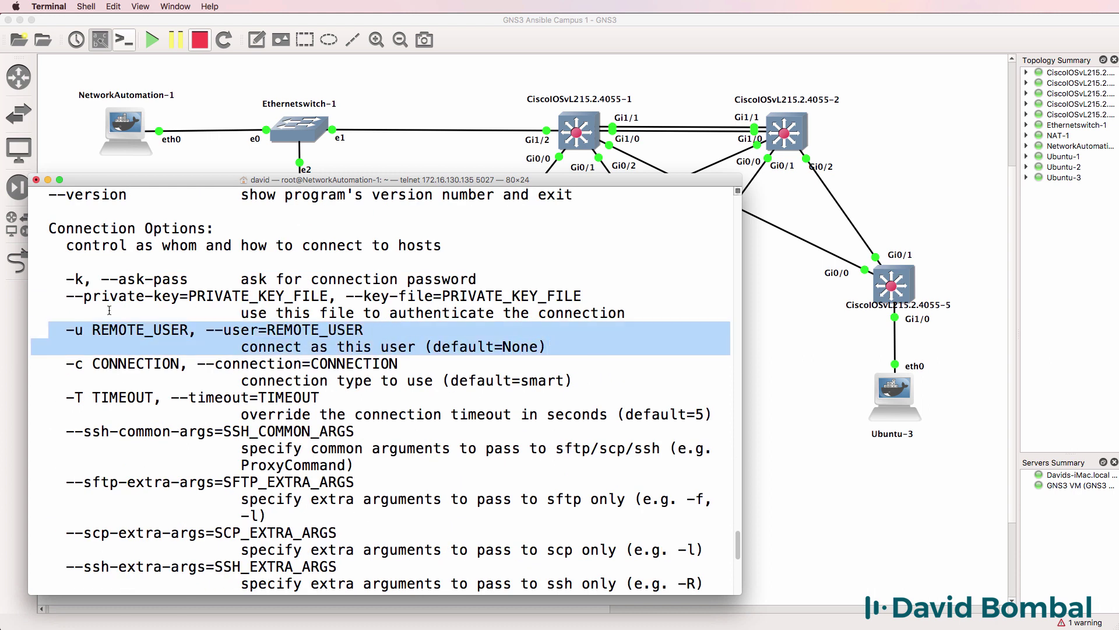
pyautogui.moveTo(233, 347); pyautogui.dragTo(584, 349)
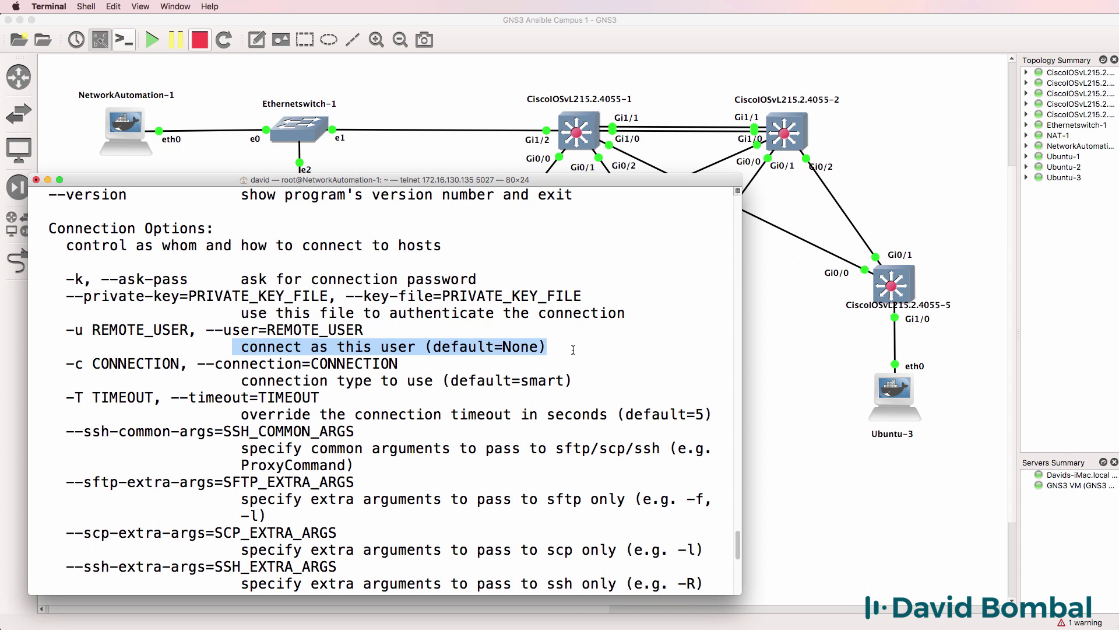
pyautogui.tripleClick(601, 284)
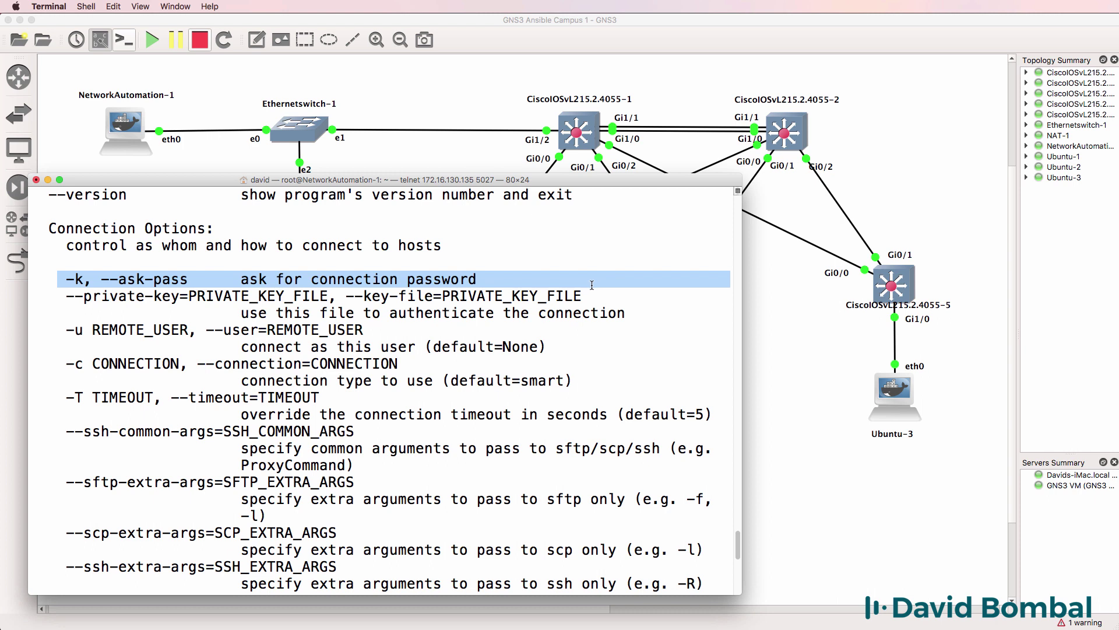
pyautogui.press('Return')
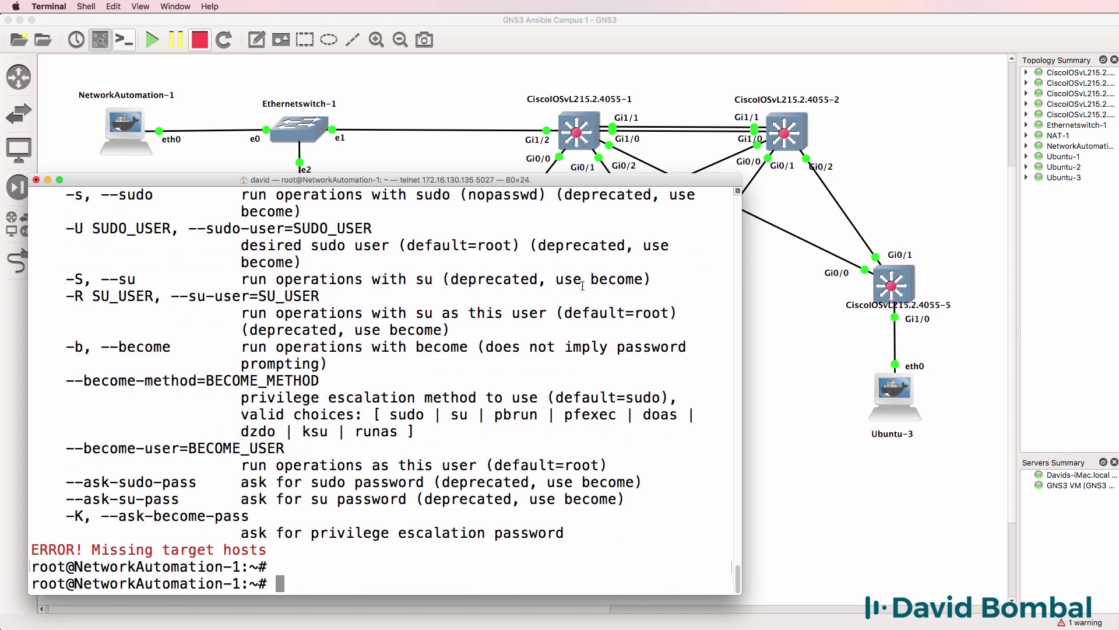
# Step: Clear the screen and ping S1 once from the container
pyautogui.write('clear')
pyautogui.press('Return')
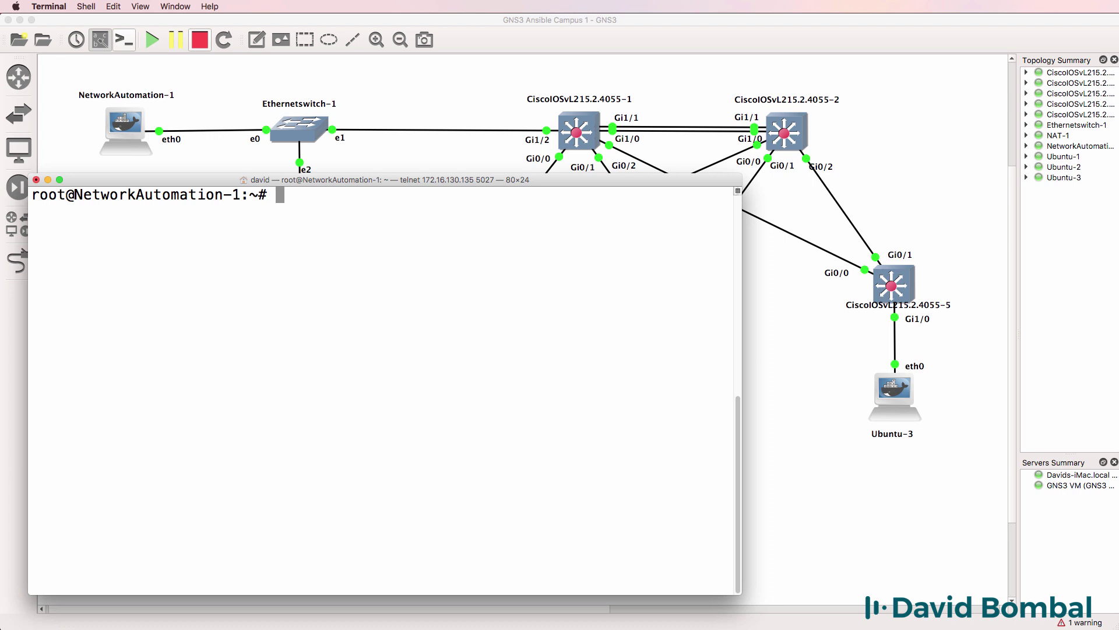
pyautogui.press('super+Tab')
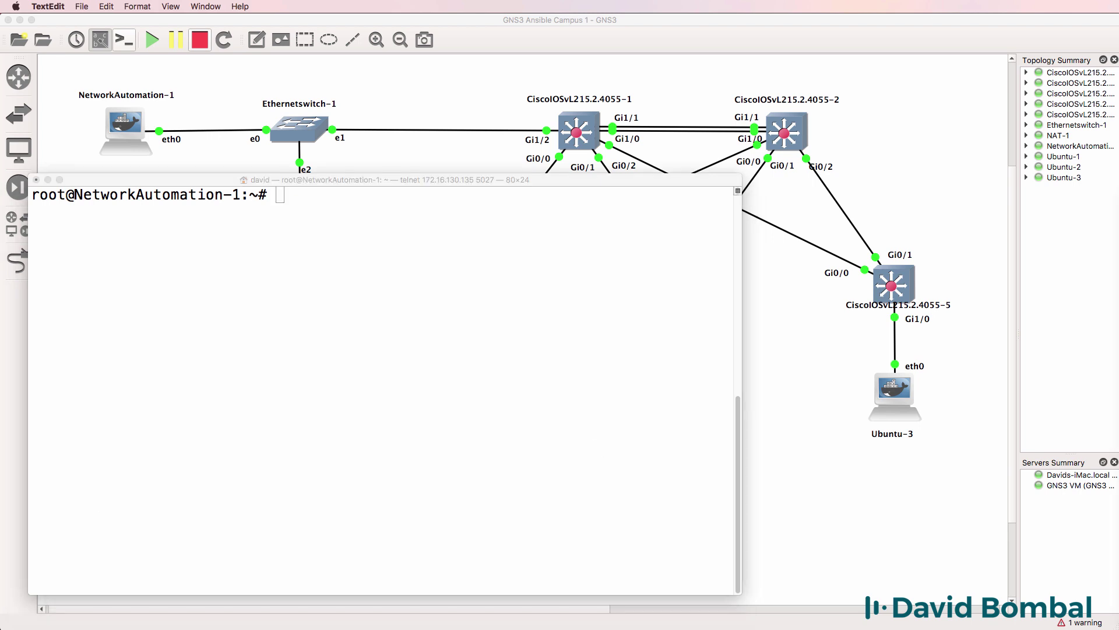
pyautogui.press('super+Tab')
pyautogui.write('ping S1')
pyautogui.press('Return')
pyautogui.hotkey('ctrl', 'c')
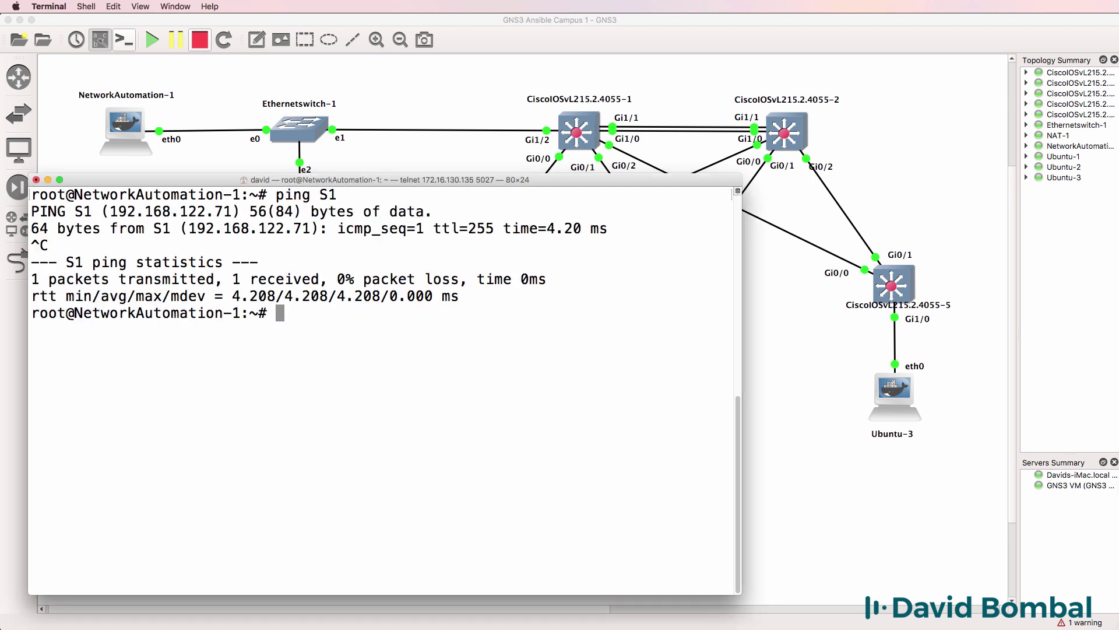
# Step: Clear again and type the ad hoc command 'ansible S1 -m raw'
pyautogui.write('clear')
pyautogui.press('Return')
pyautogui.write('ansible S1 -m raw')
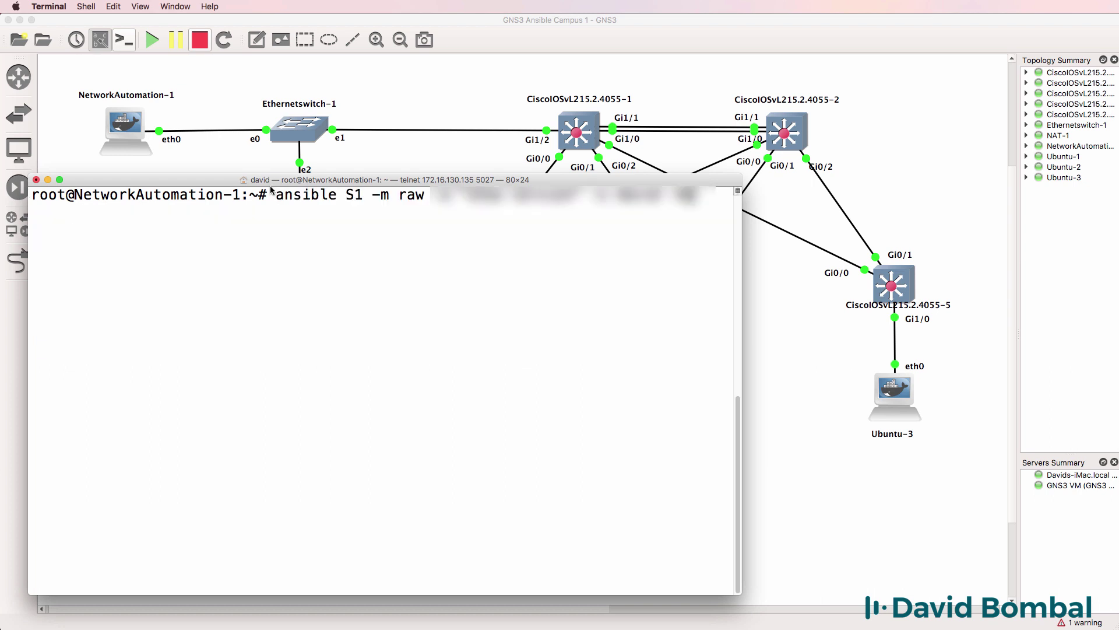
pyautogui.moveTo(276, 194); pyautogui.dragTo(428, 191)
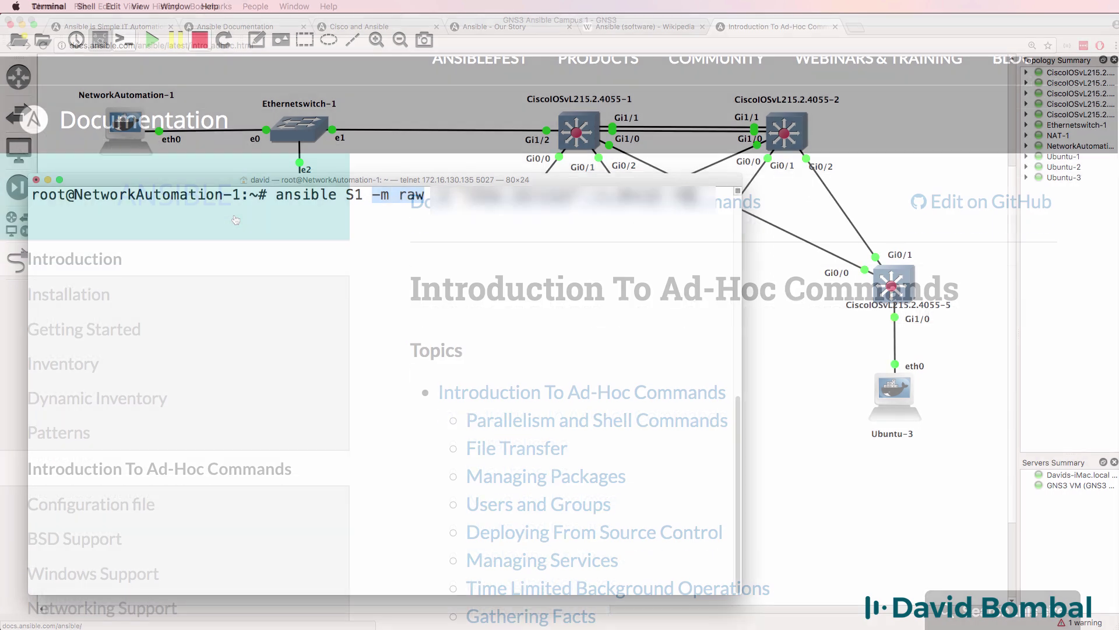
pyautogui.scroll(-10, 236, 220)
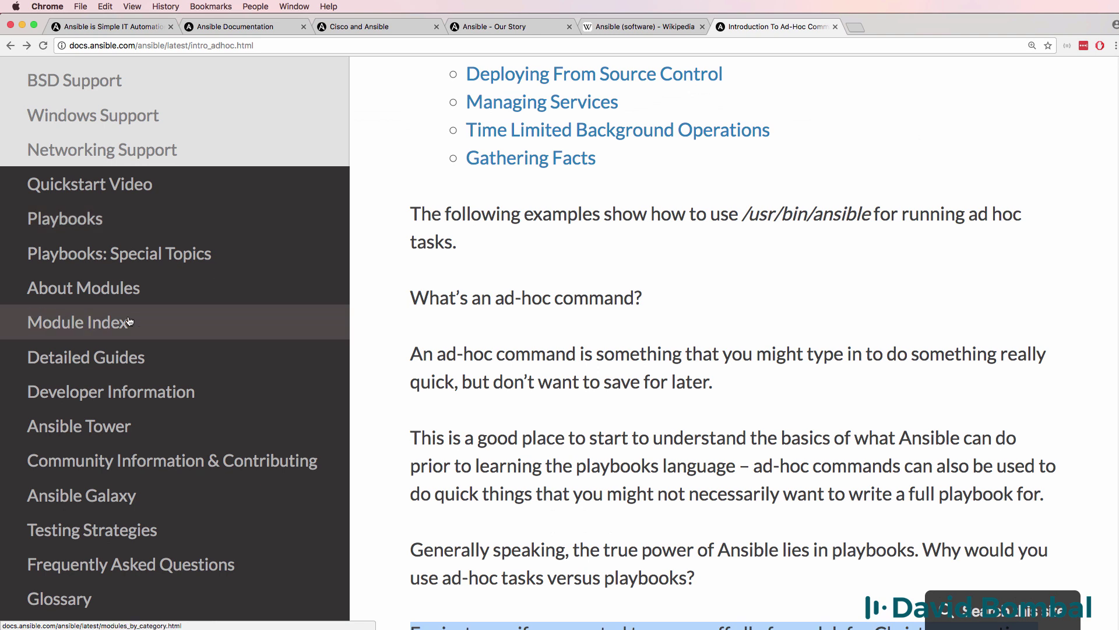
# Step: Read the About Modules page in the Ansible docs, including the module library paragraph
pyautogui.click(127, 304)
pyautogui.moveTo(396, 294); pyautogui.dragTo(645, 272)
pyautogui.scroll(-5, 644, 273)
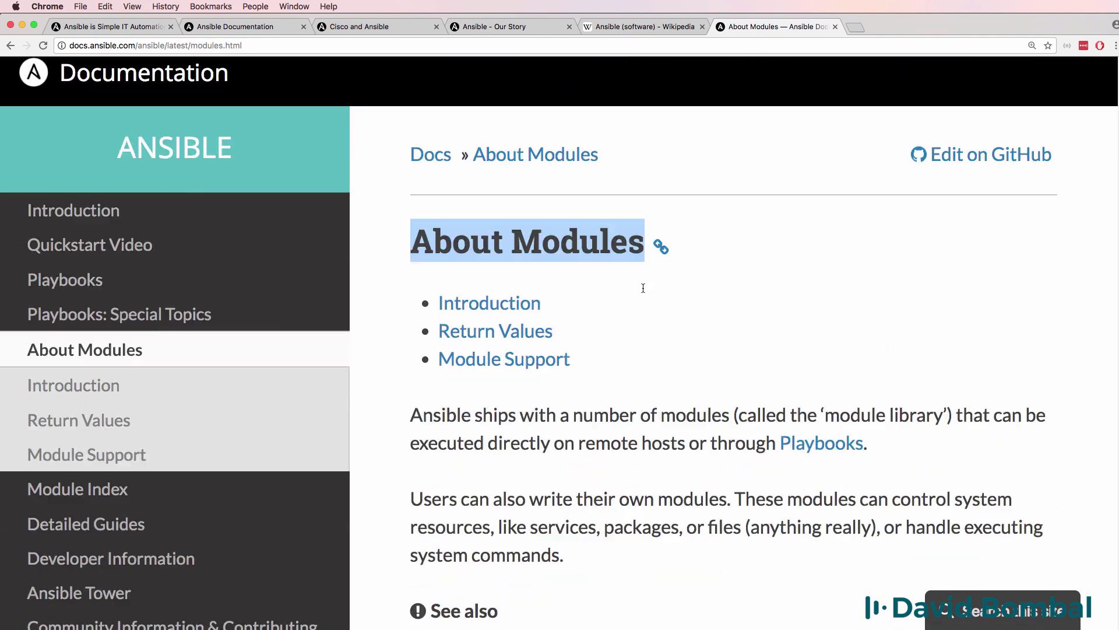
pyautogui.moveTo(410, 274); pyautogui.dragTo(942, 291)
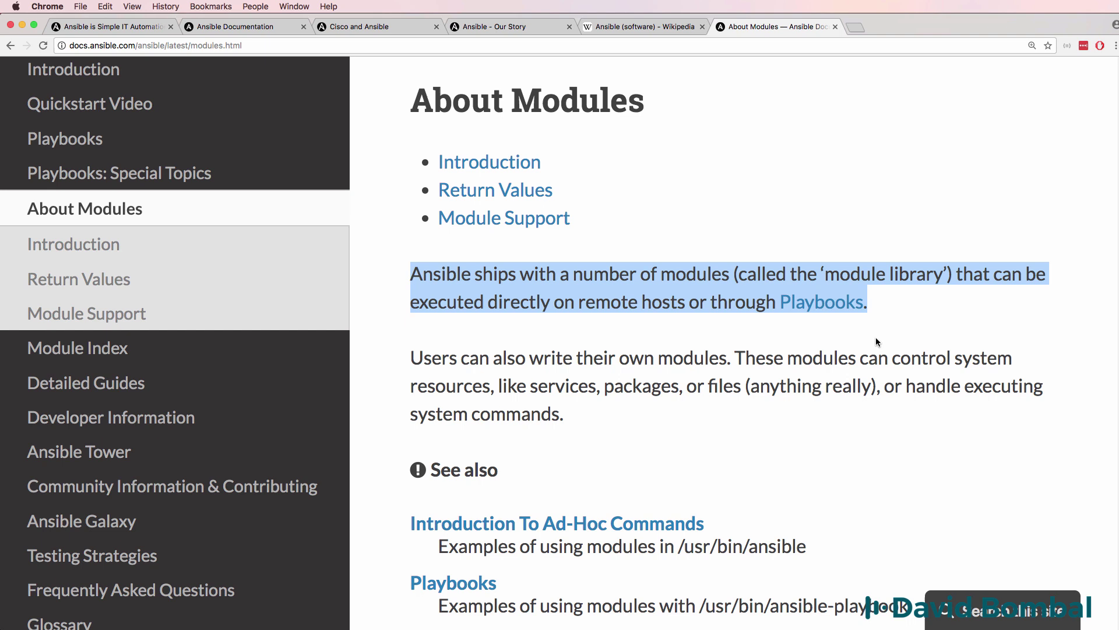
pyautogui.scroll(-1, 432, 331)
pyautogui.moveTo(411, 318); pyautogui.dragTo(599, 367)
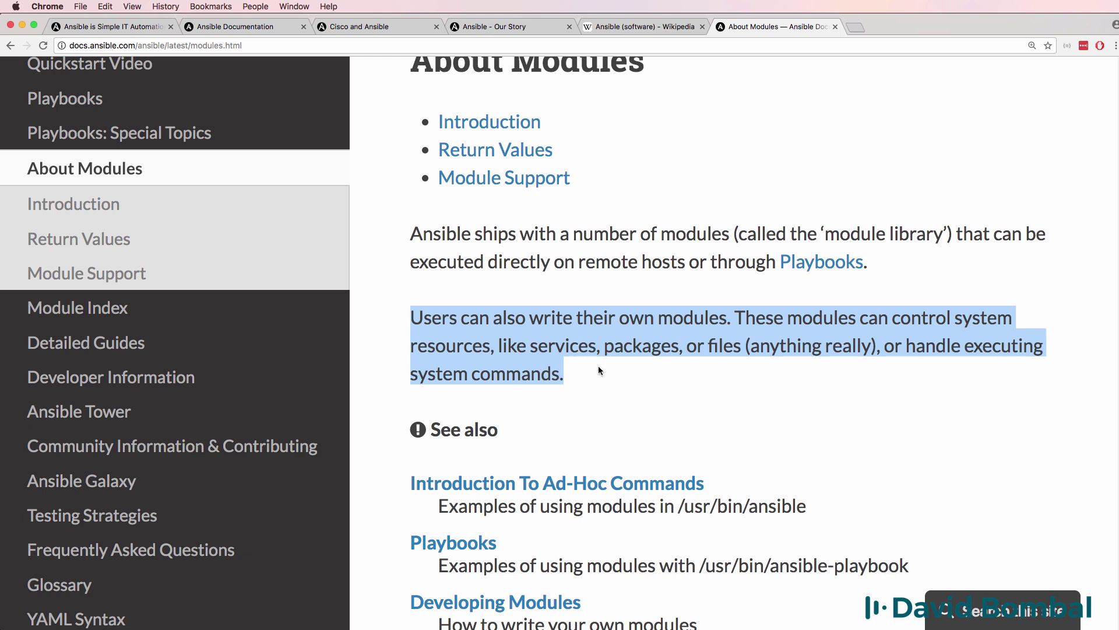
pyautogui.scroll(-1, 599, 370)
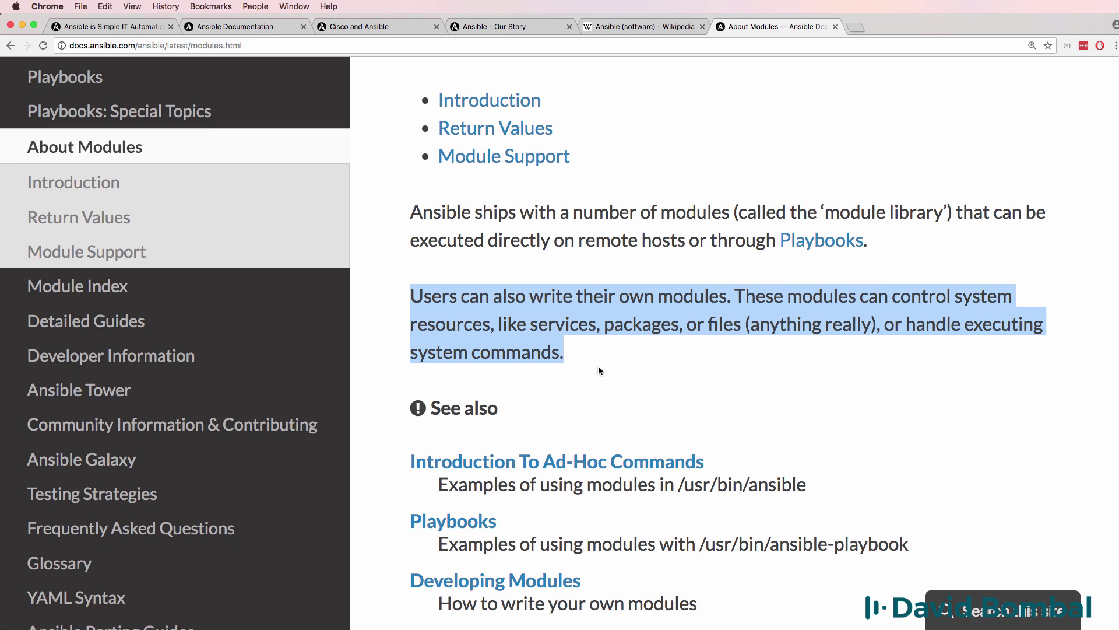
pyautogui.scroll(-1, 598, 367)
pyautogui.scroll(1, 598, 367)
# Step: Open the modules Introduction page and mark its three 'ansible webservers' example commands
pyautogui.click(64, 188)
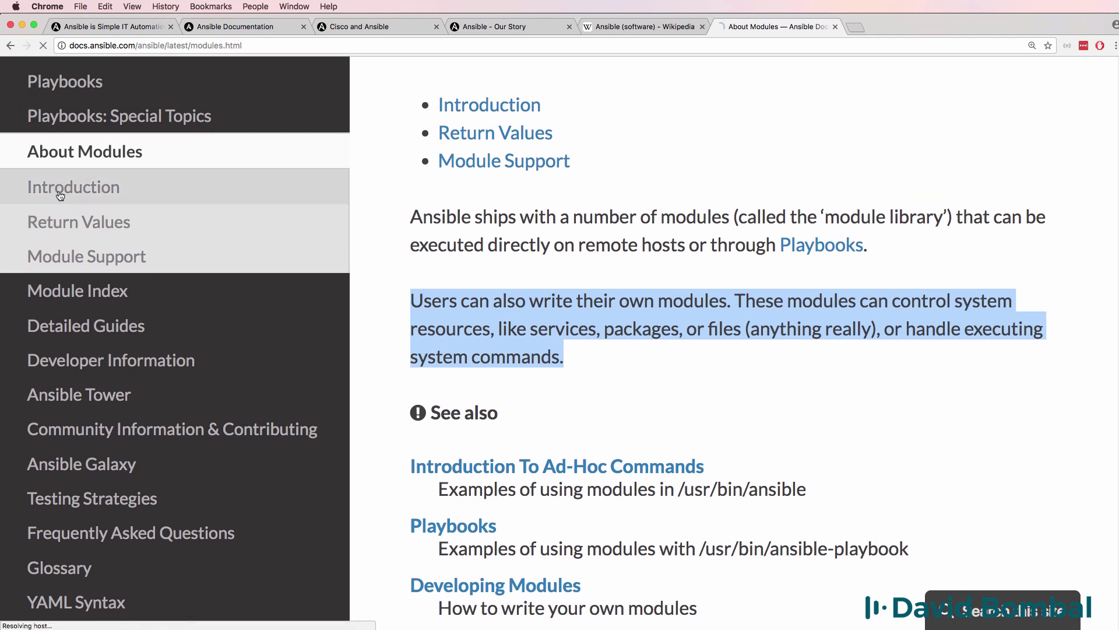
pyautogui.scroll(-3, 597, 279)
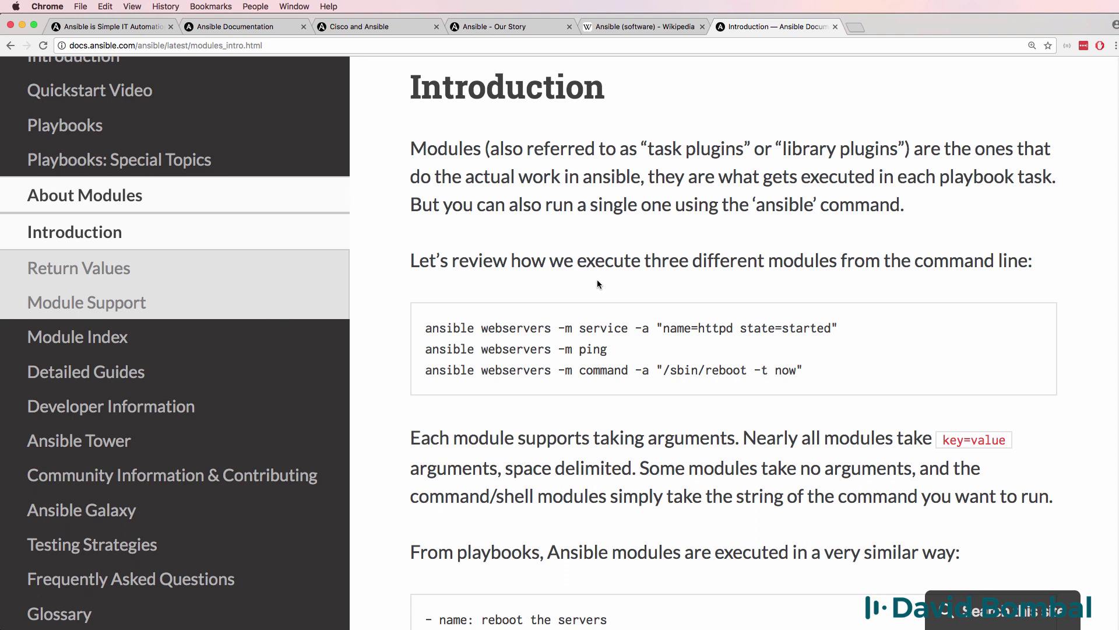
pyautogui.moveTo(409, 153); pyautogui.dragTo(962, 202)
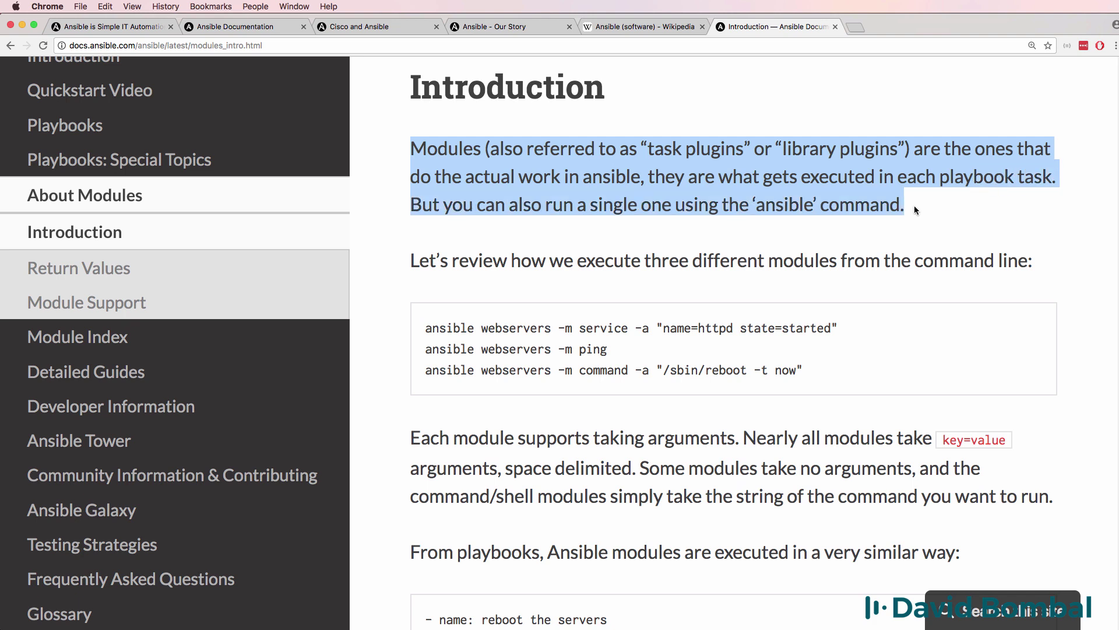
pyautogui.moveTo(646, 176); pyautogui.dragTo(939, 198)
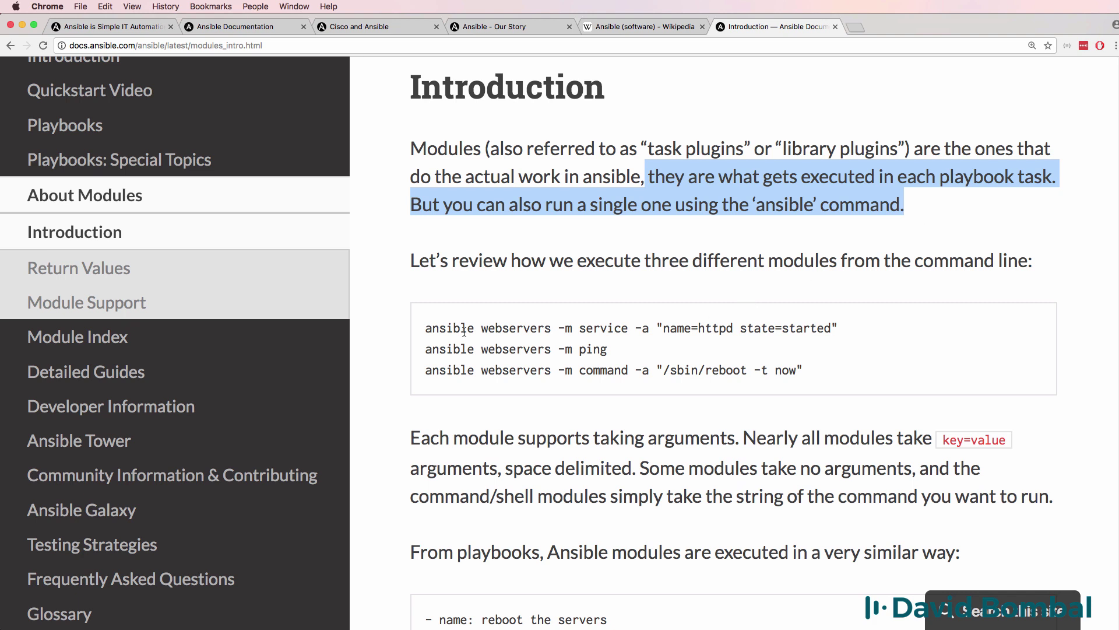
pyautogui.moveTo(427, 324); pyautogui.dragTo(853, 331)
pyautogui.doubleClick(548, 329)
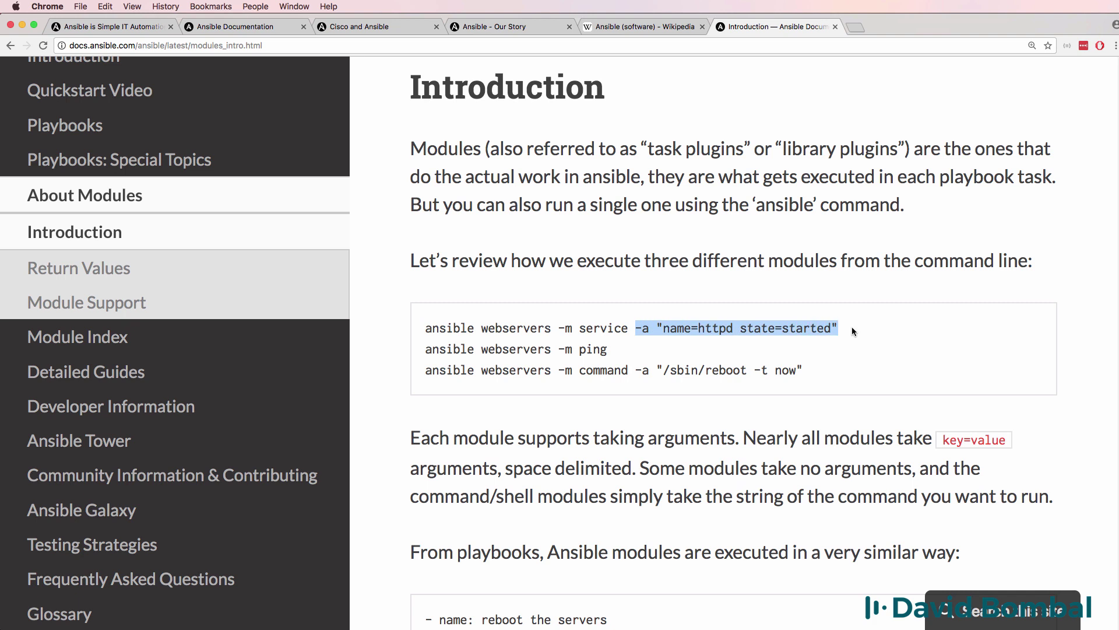
pyautogui.moveTo(810, 373); pyautogui.dragTo(390, 325)
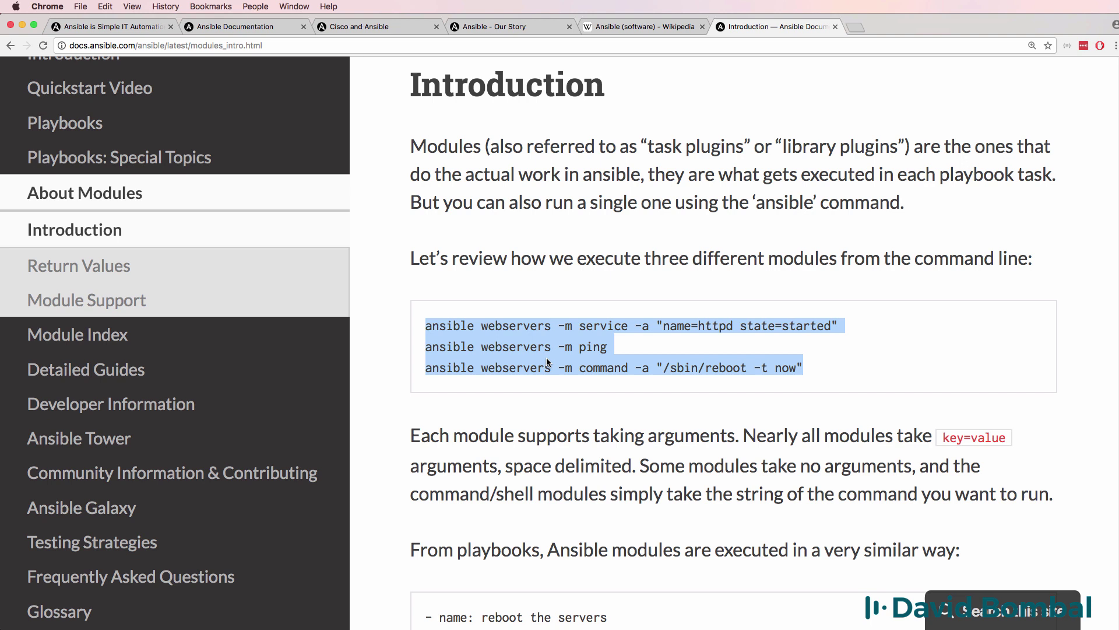
# Step: Scroll further down the Introduction page past the examples
pyautogui.scroll(-1, 548, 361)
pyautogui.scroll(-5, 547, 358)
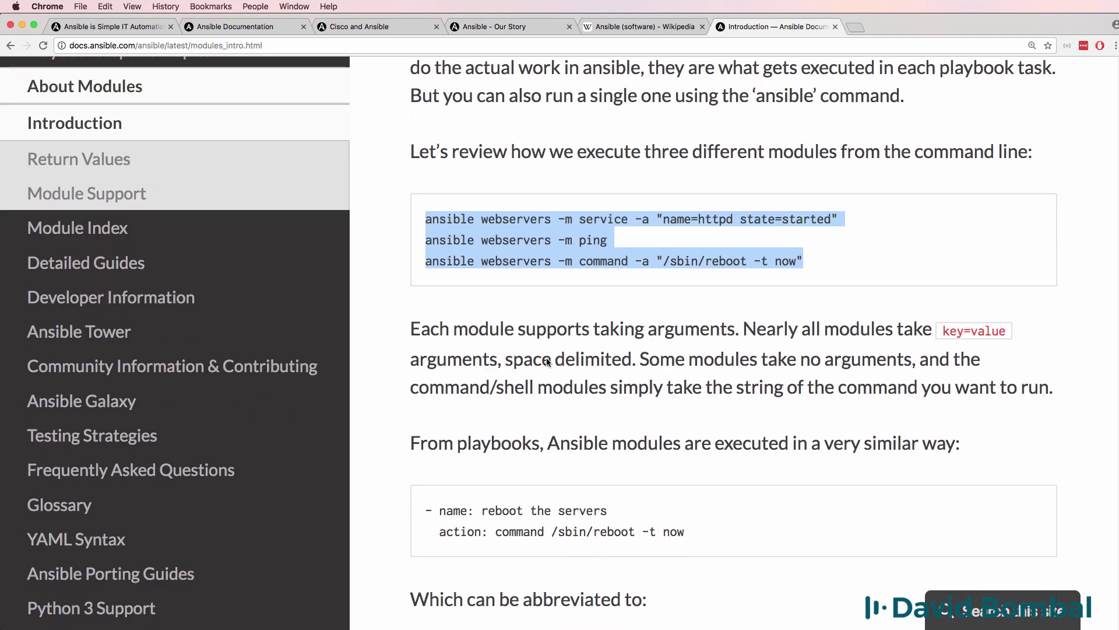
pyautogui.scroll(-8, 547, 360)
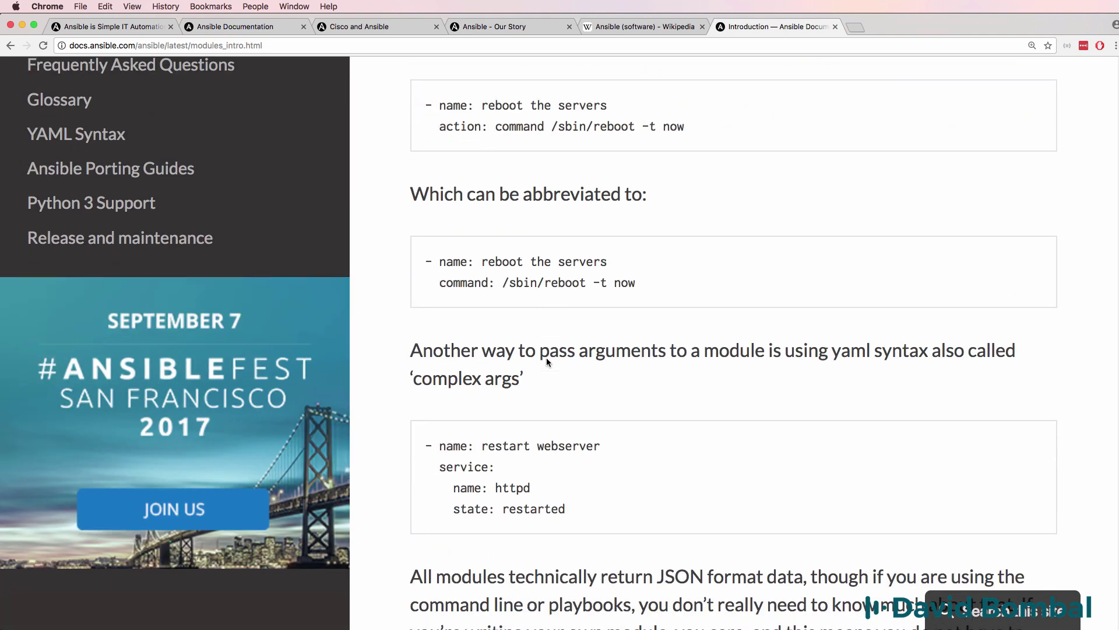
pyautogui.scroll(-2, 547, 362)
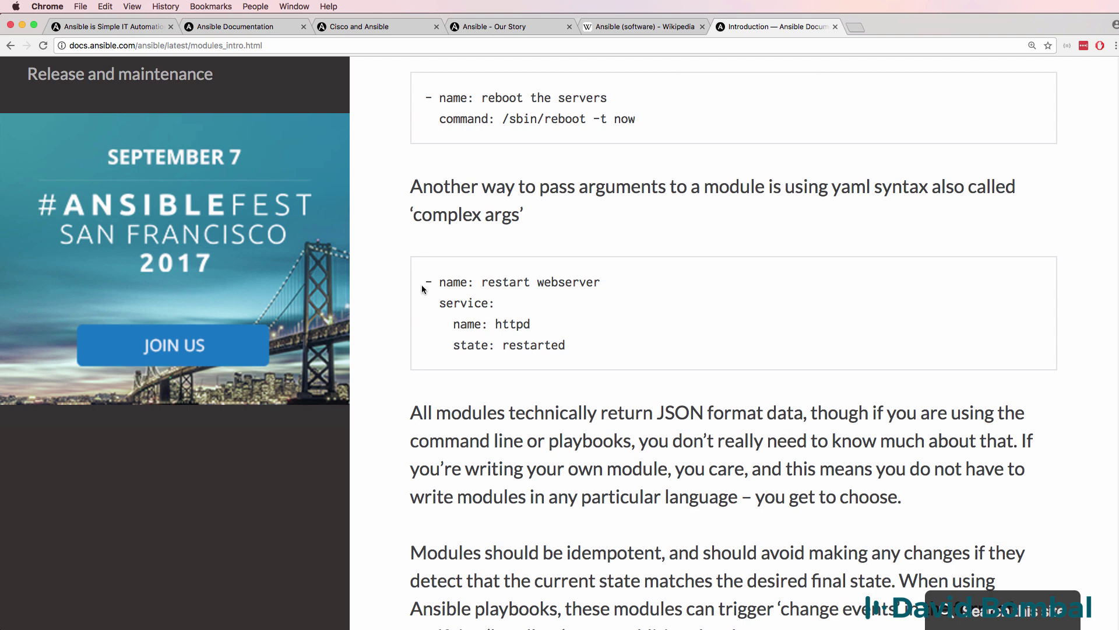
pyautogui.moveTo(424, 282); pyautogui.dragTo(572, 353)
pyautogui.scroll(15, 574, 358)
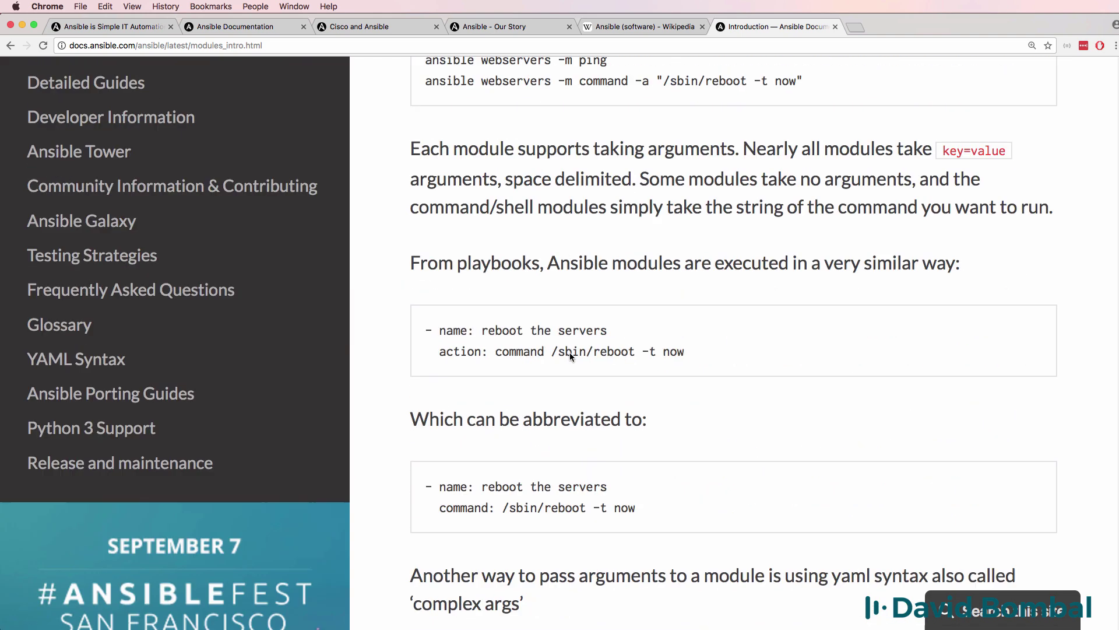
pyautogui.scroll(-3, 569, 355)
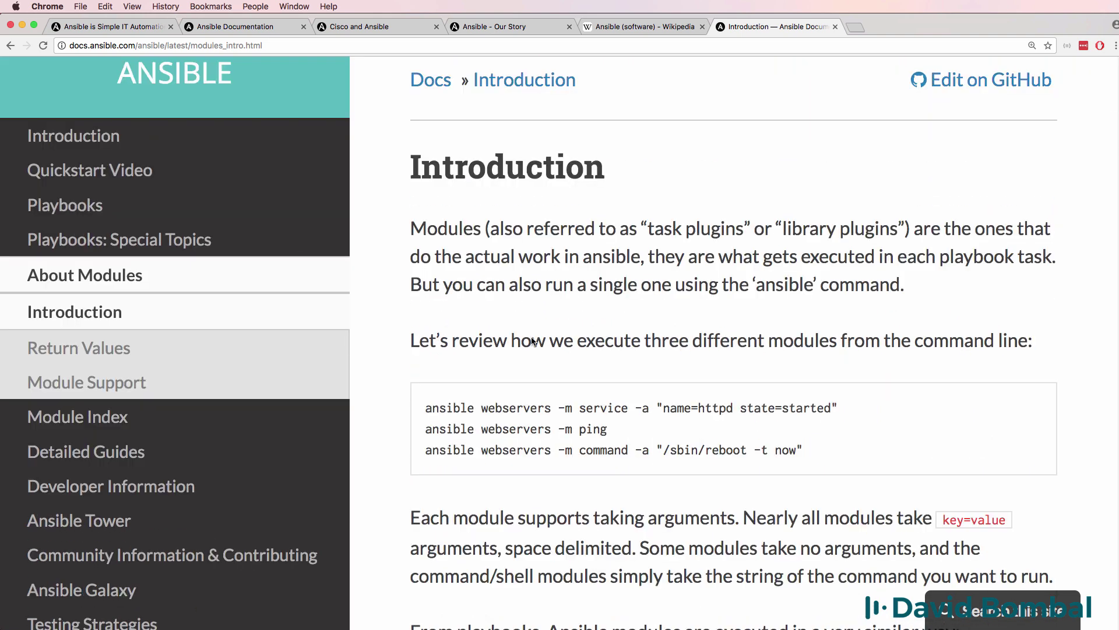
# Step: Find 'raw' in the Ansible All Modules index and open the raw module documentation page
pyautogui.click(93, 417)
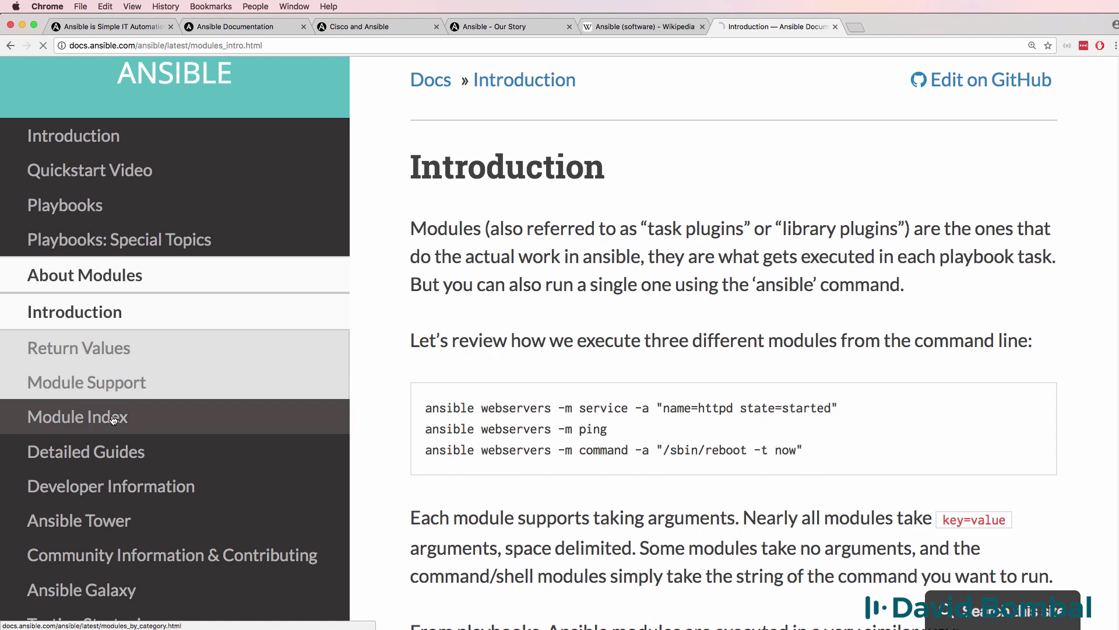
pyautogui.click(471, 372)
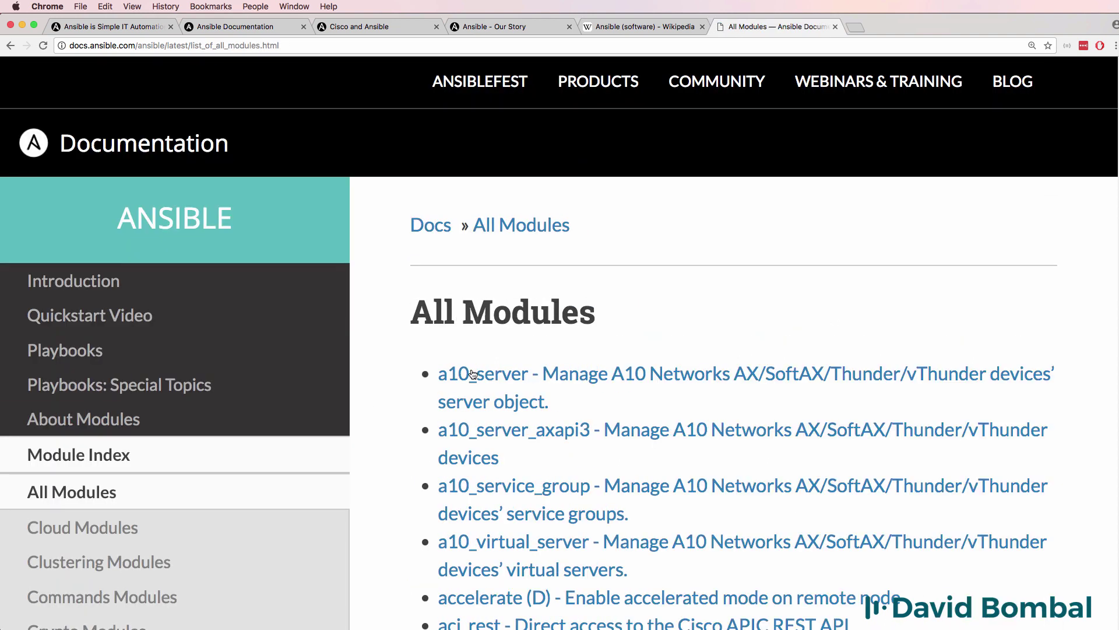
pyautogui.press('super+f')
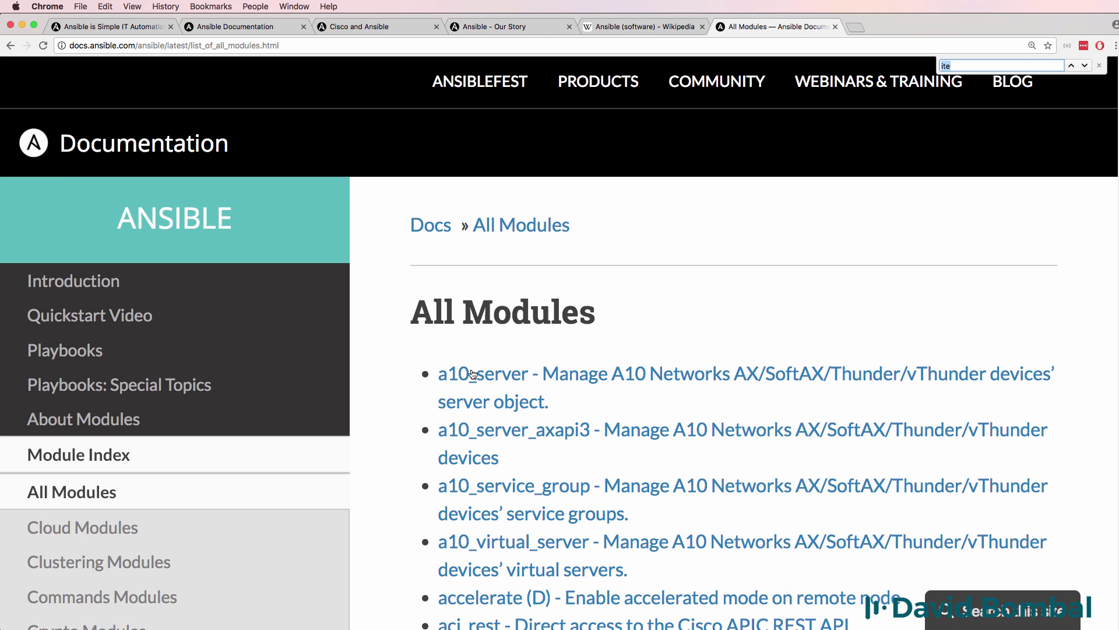
pyautogui.write('raw')
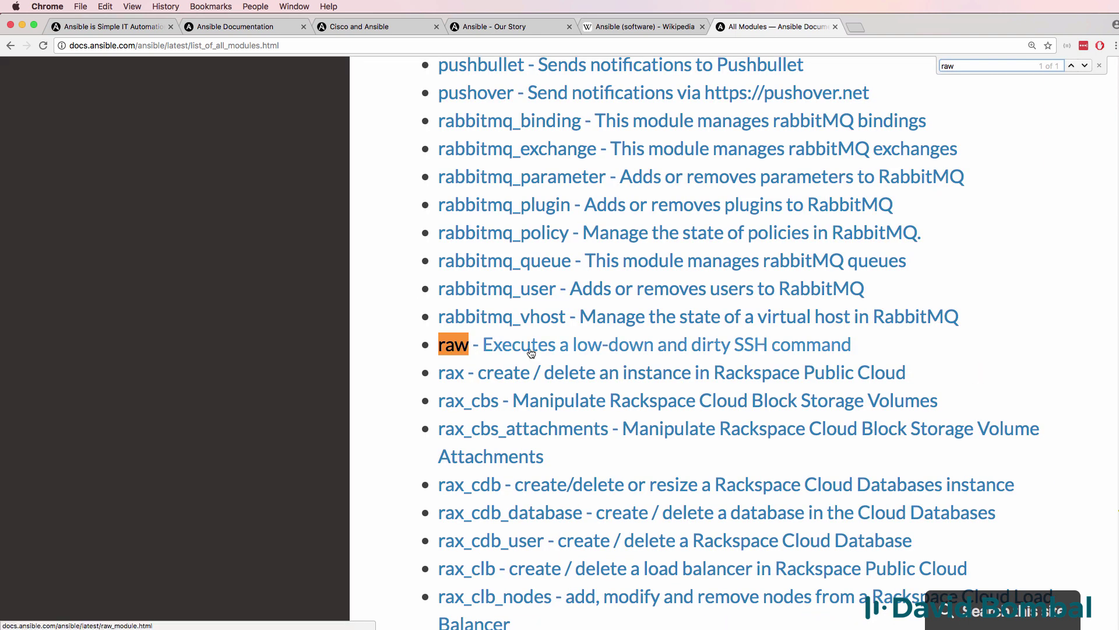
pyautogui.click(531, 352)
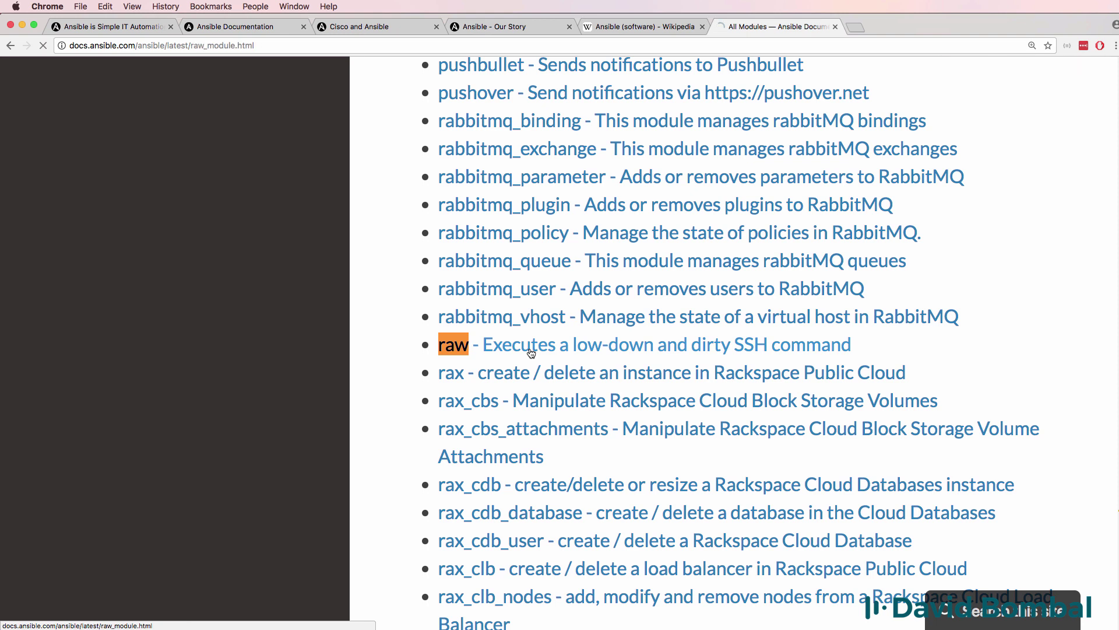
# Step: Highlight the raw module's description and the Synopsis sentences, including the one about devices without Python
pyautogui.moveTo(506, 313); pyautogui.dragTo(563, 348)
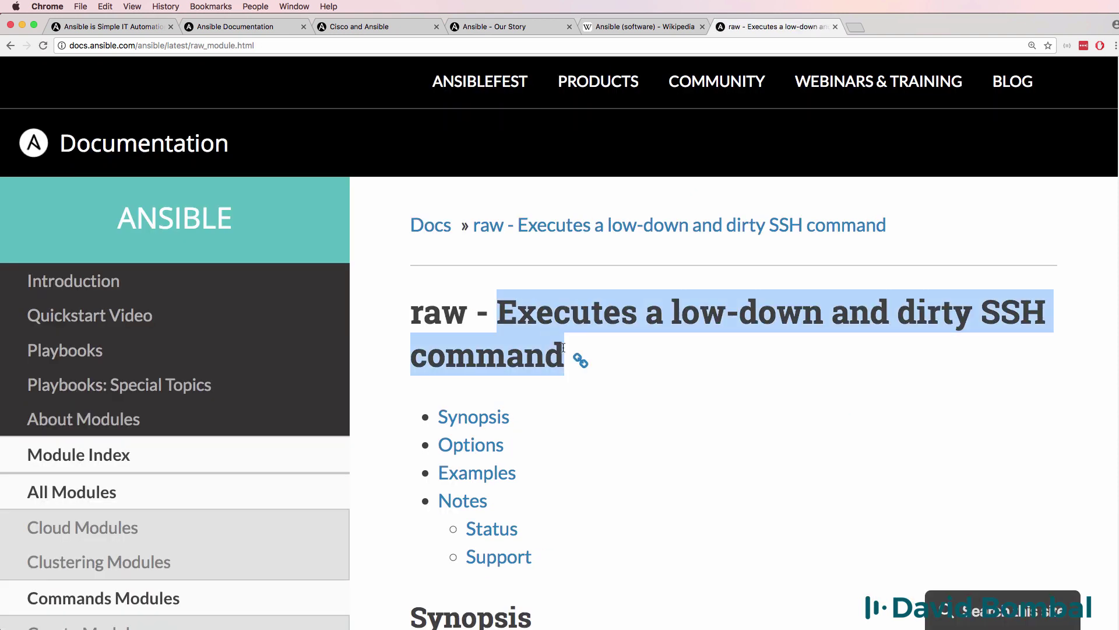
pyautogui.scroll(-2, 571, 359)
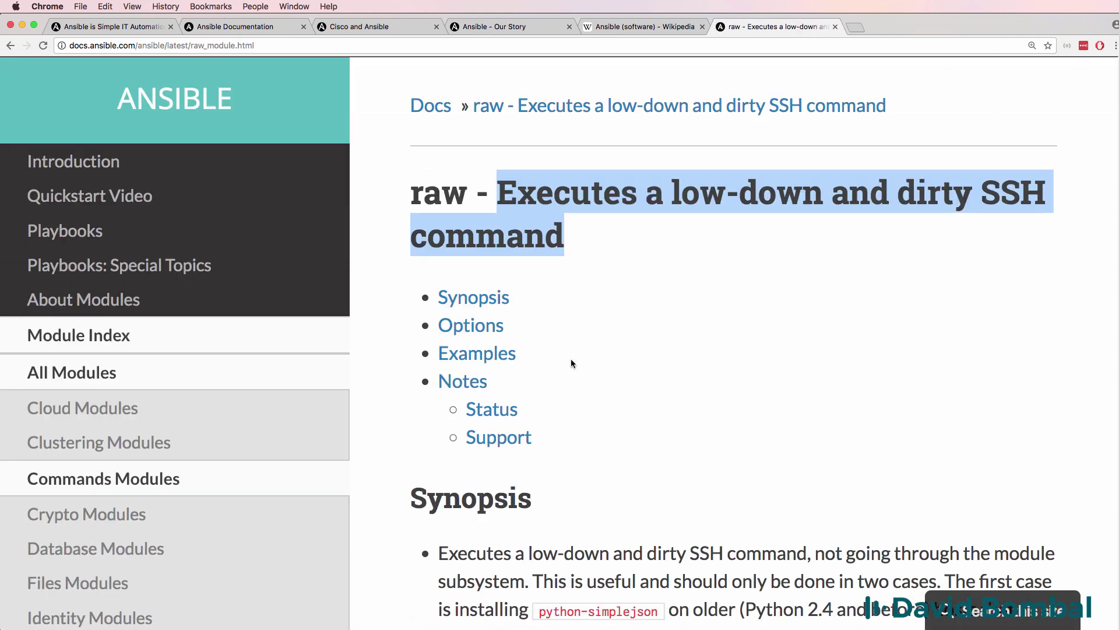
pyautogui.scroll(-2, 572, 359)
pyautogui.scroll(-4, 572, 360)
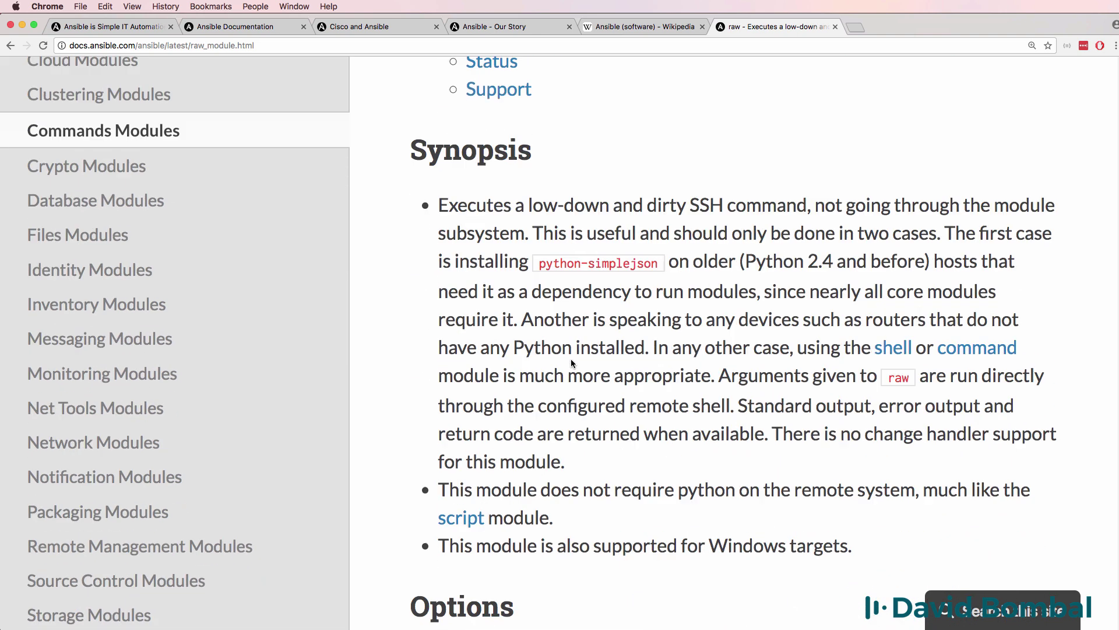
pyautogui.moveTo(438, 204); pyautogui.dragTo(952, 291)
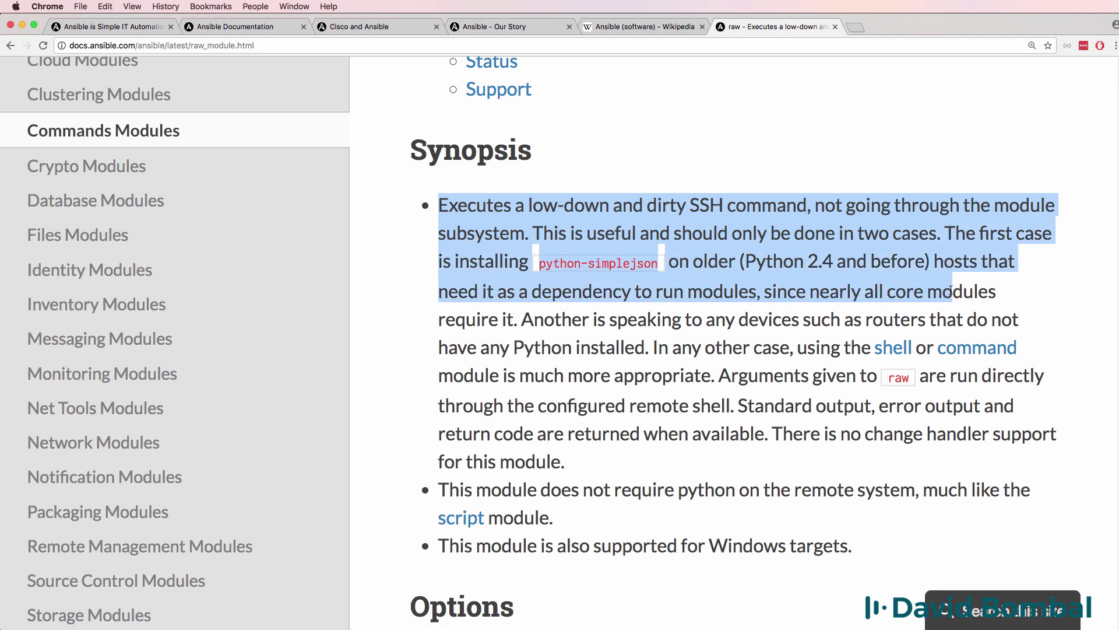
pyautogui.click(613, 326)
pyautogui.moveTo(522, 319); pyautogui.dragTo(643, 344)
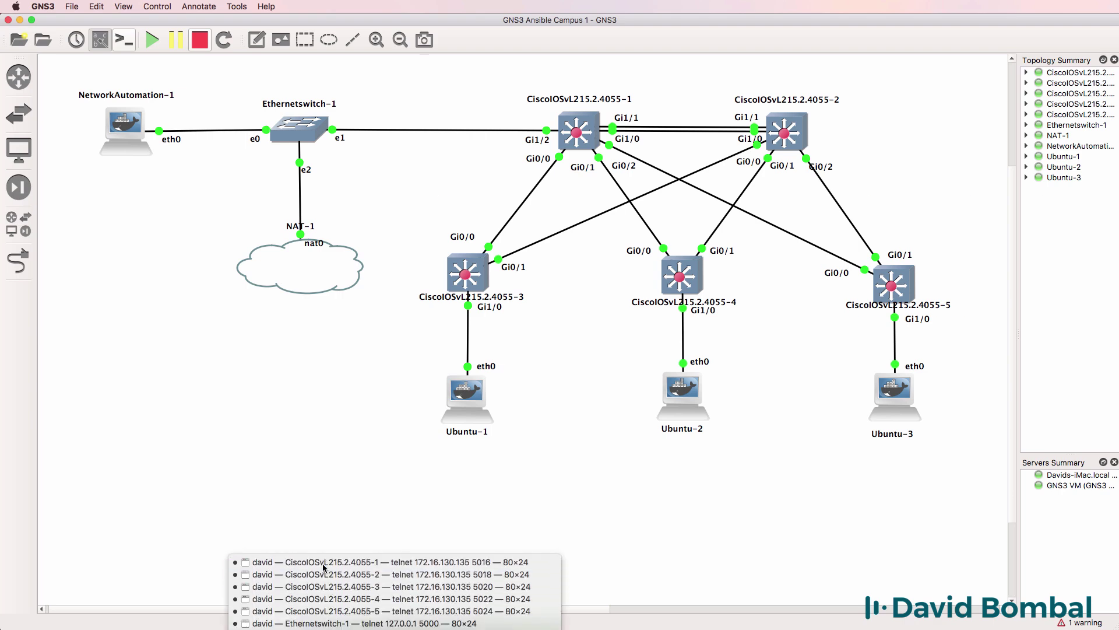
# Step: On S1's console, enter privileged mode with 'en' and run 'python', which only triggers a hostname lookup
pyautogui.click(385, 562)
pyautogui.press('Return')
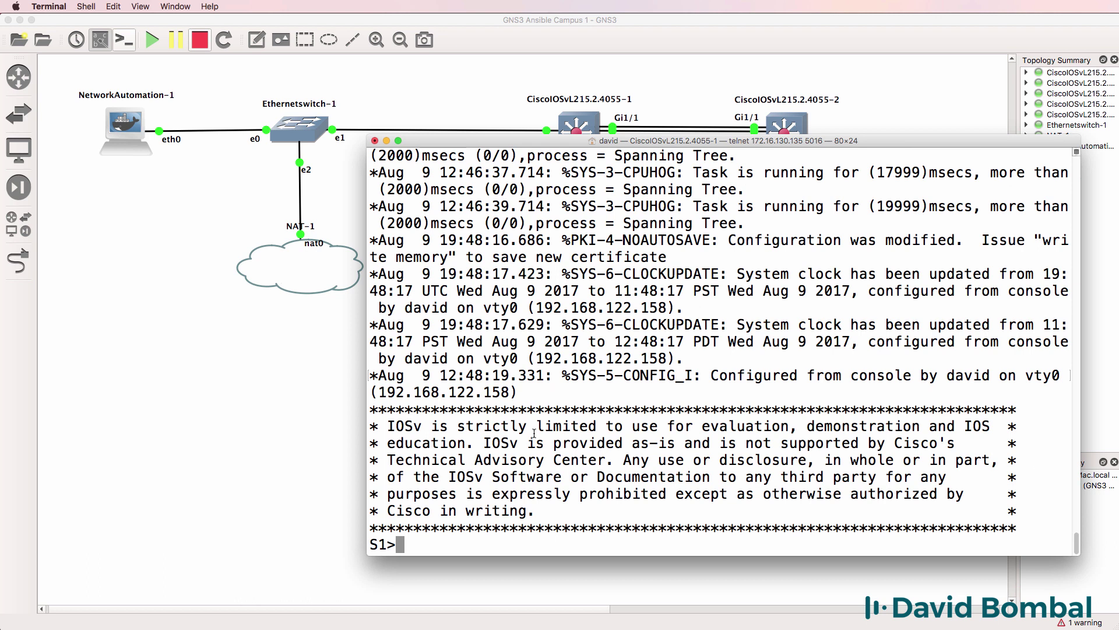
pyautogui.write('en')
pyautogui.press('Return')
pyautogui.write('python')
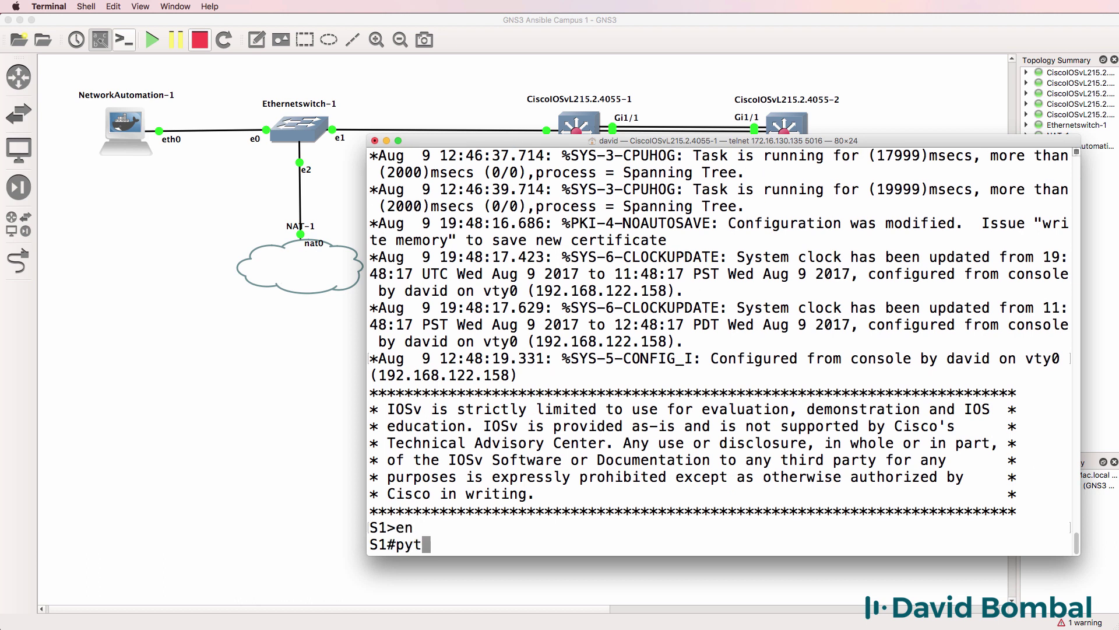
pyautogui.press('Return')
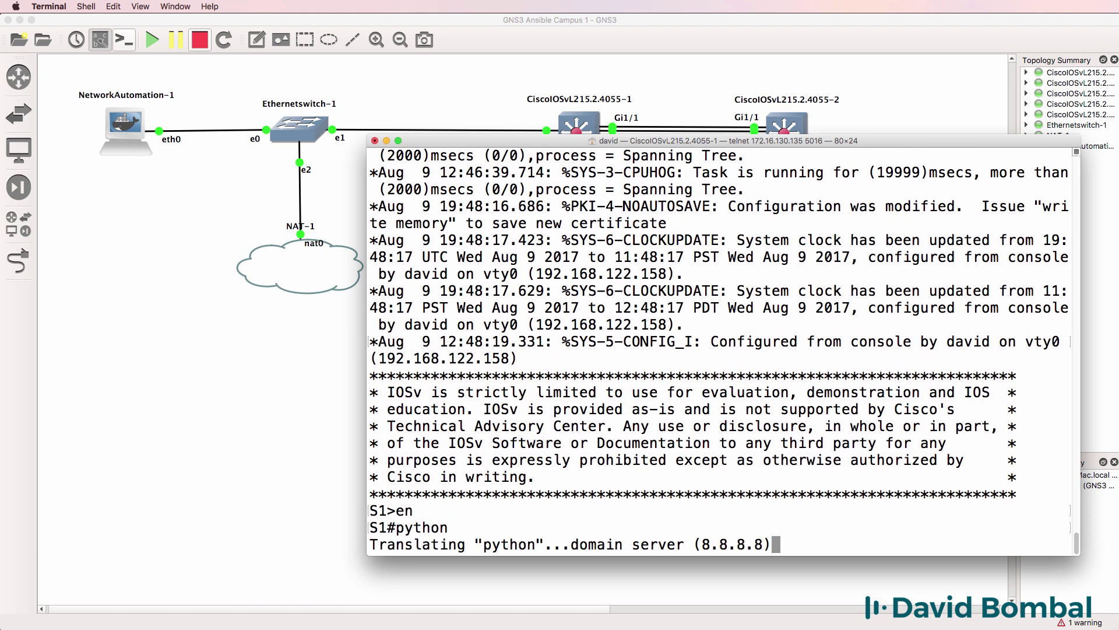
pyautogui.click(478, 40)
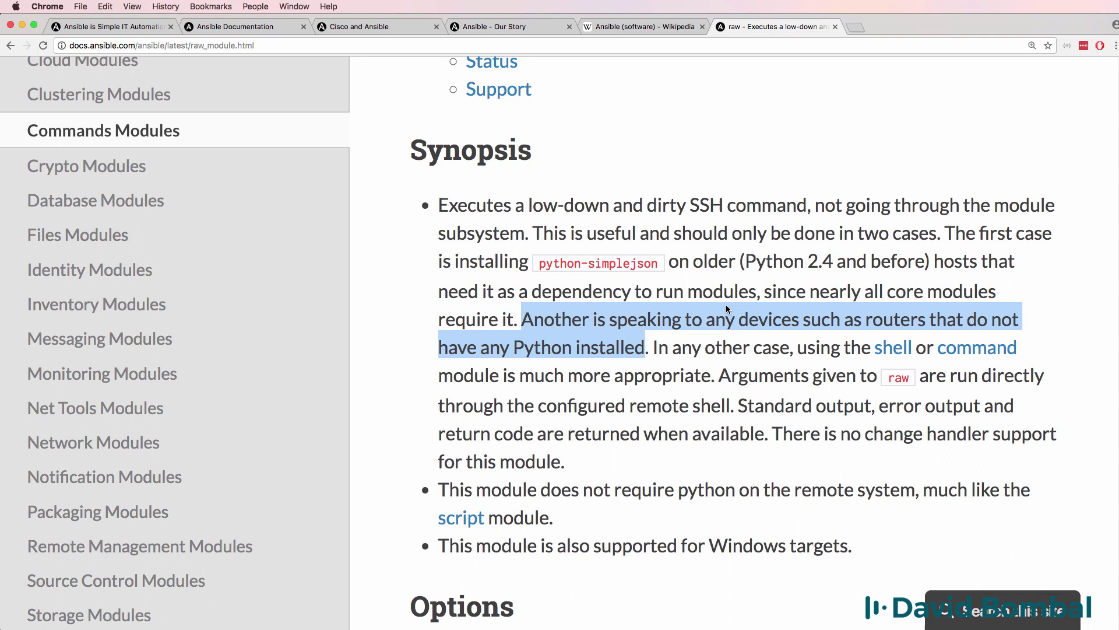
pyautogui.click(726, 305)
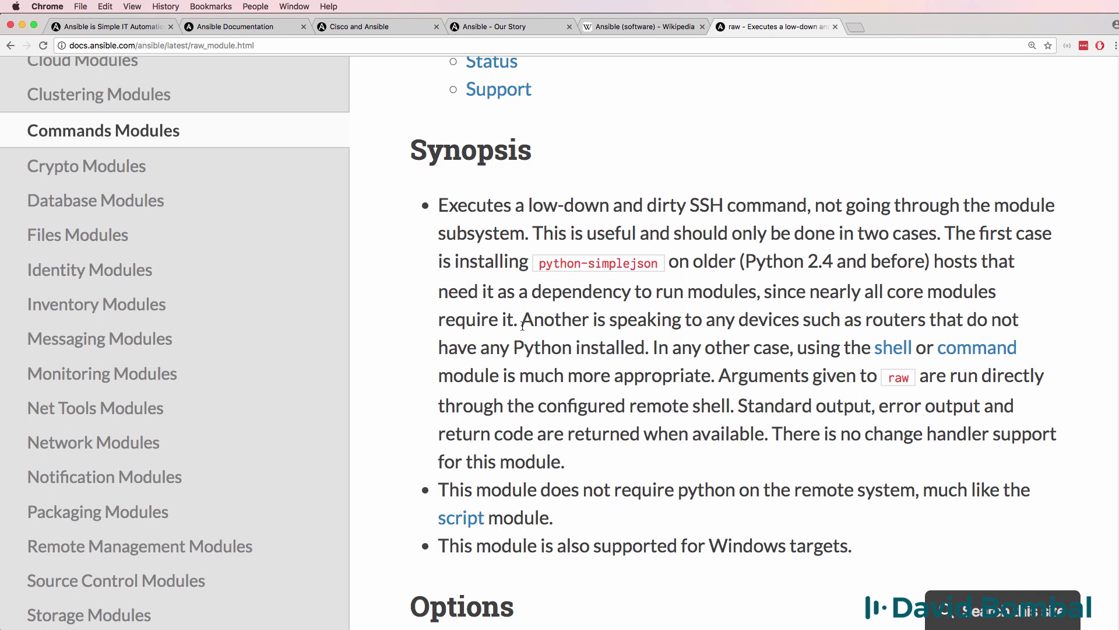
pyautogui.moveTo(521, 320); pyautogui.dragTo(715, 378)
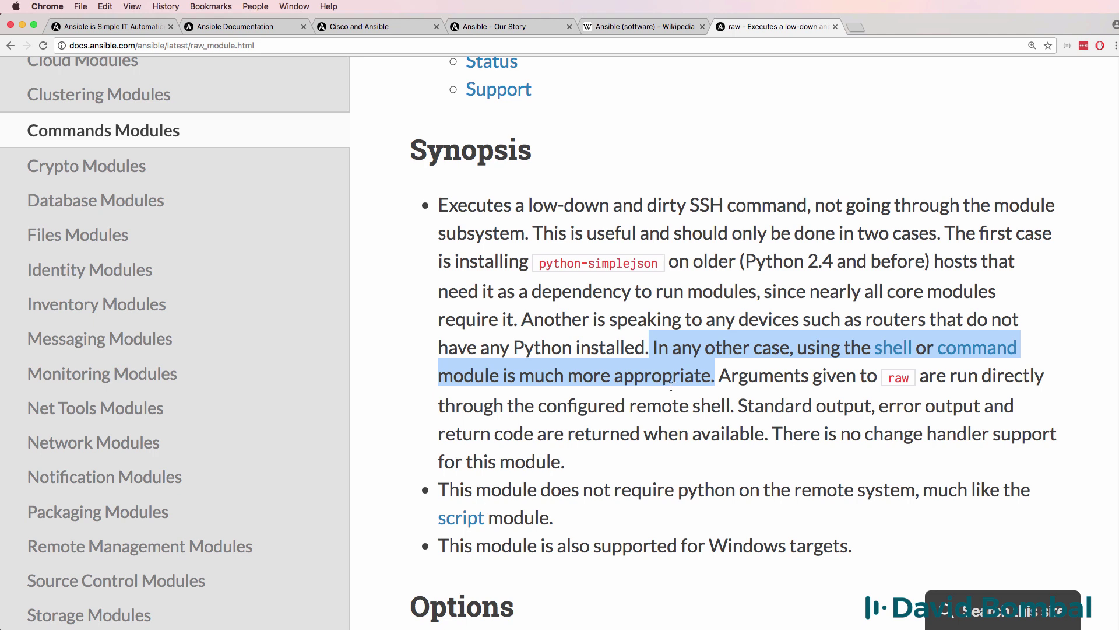
pyautogui.moveTo(718, 376); pyautogui.dragTo(739, 410)
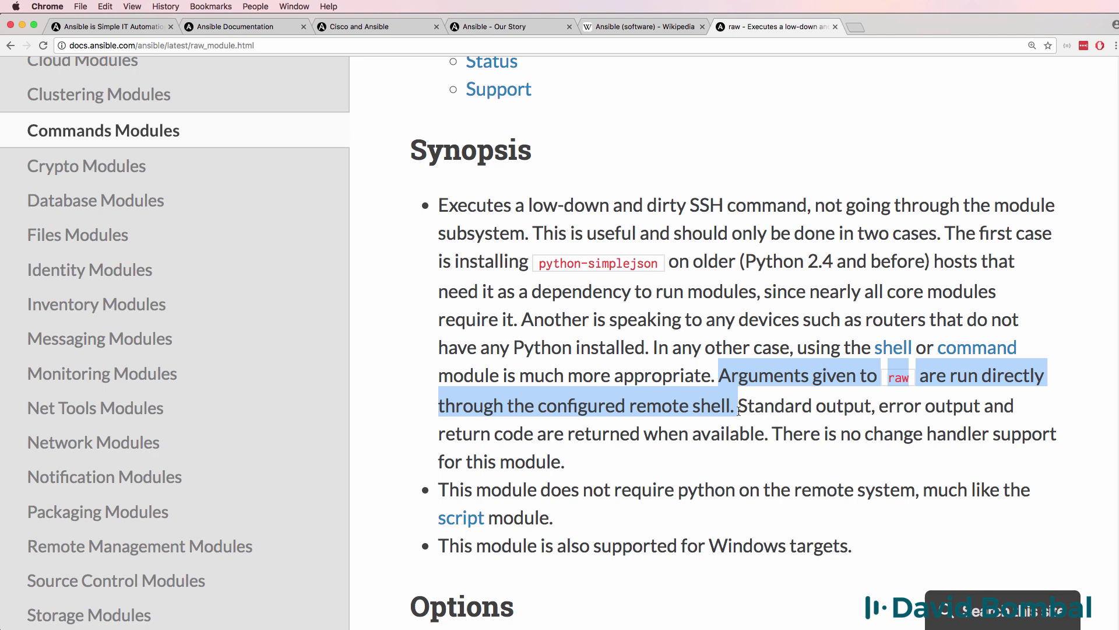
pyautogui.moveTo(739, 407); pyautogui.dragTo(765, 434)
# Step: Highlight the 'raw: yum -y install python-simplejson' example and scroll on to the Notes
pyautogui.scroll(-3, 766, 434)
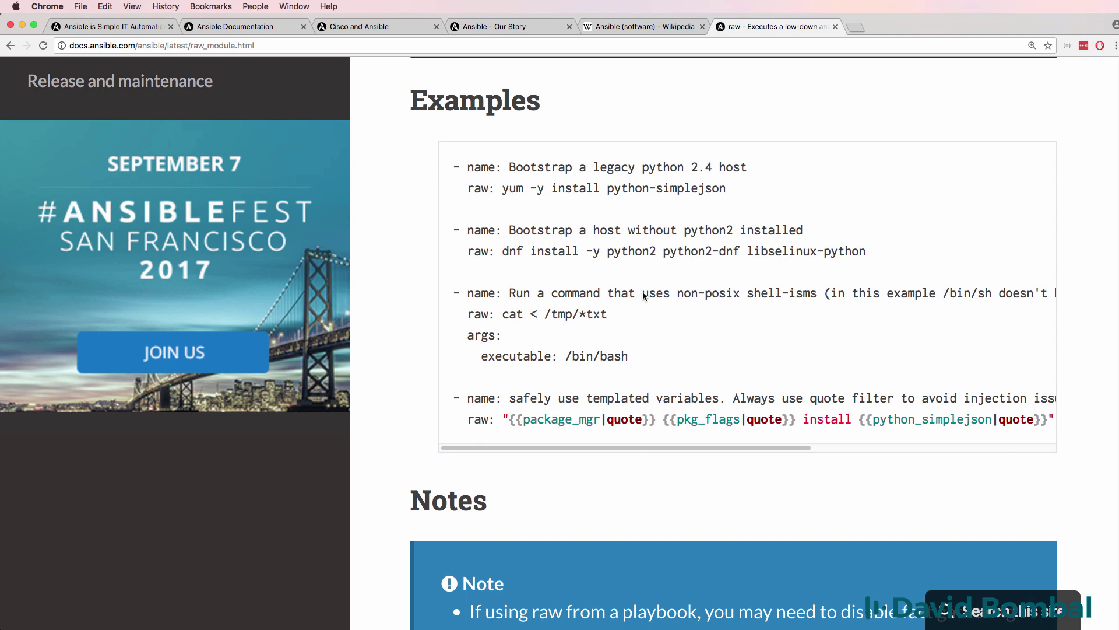
pyautogui.moveTo(475, 187); pyautogui.dragTo(734, 207)
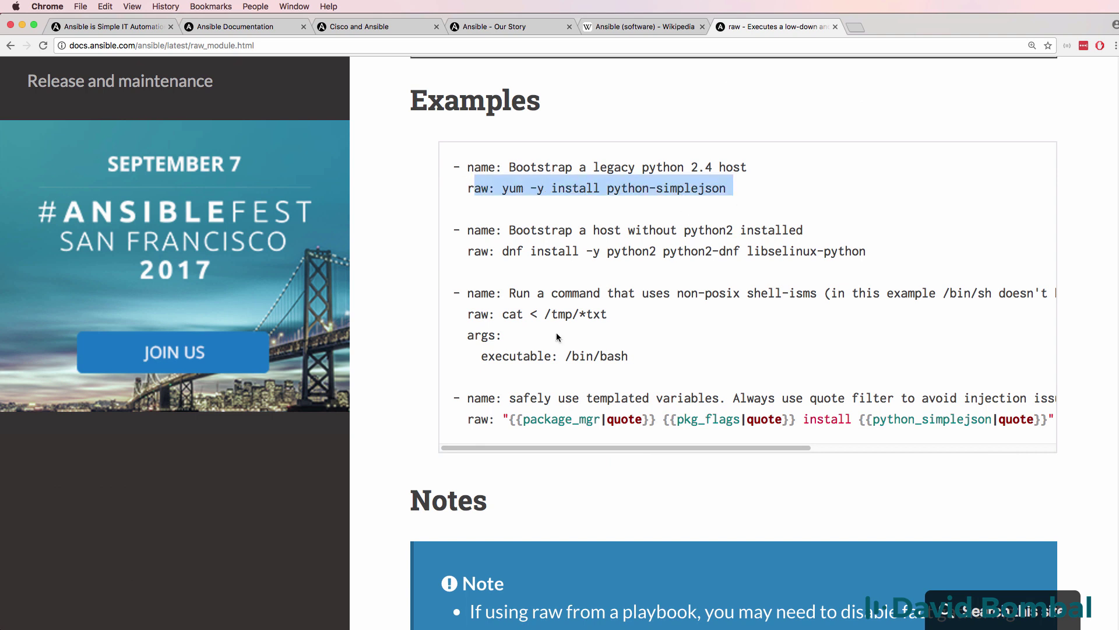
pyautogui.scroll(-2, 557, 336)
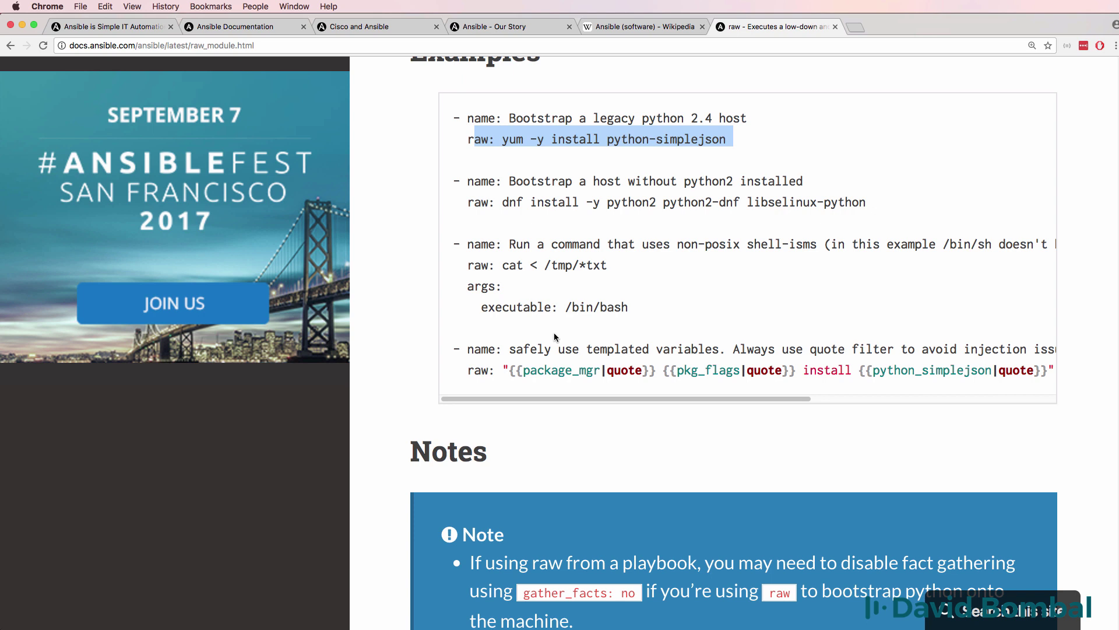
# Step: Minimize Chrome and bring the NetworkAutomation-1 terminal window to the front from the Dock
pyautogui.click(22, 25)
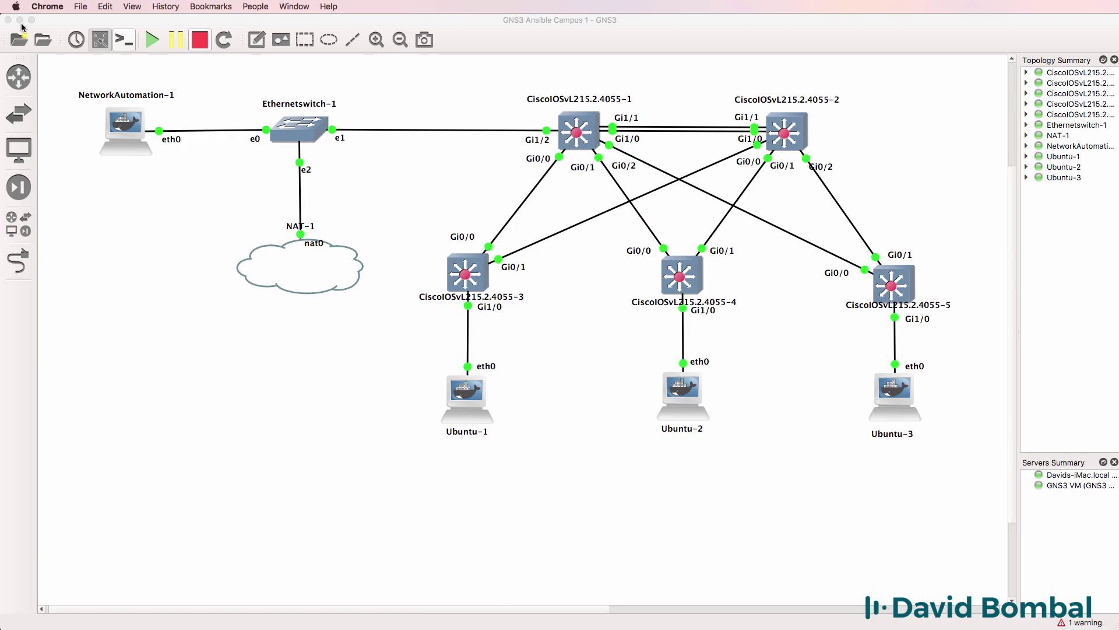
pyautogui.rightClick(257, 623)
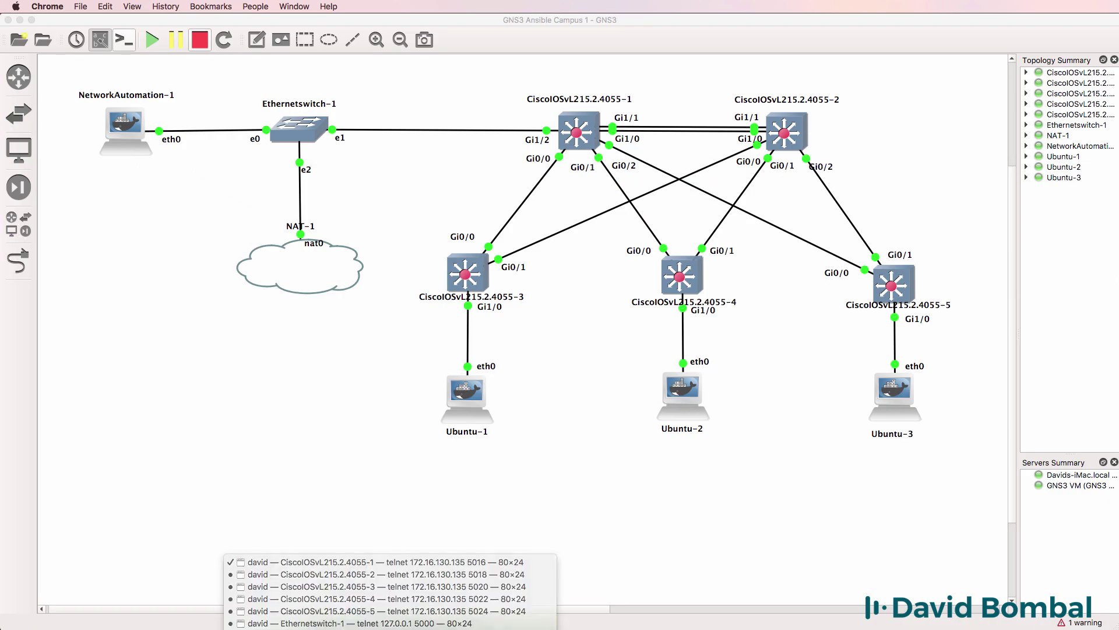
pyautogui.click(342, 617)
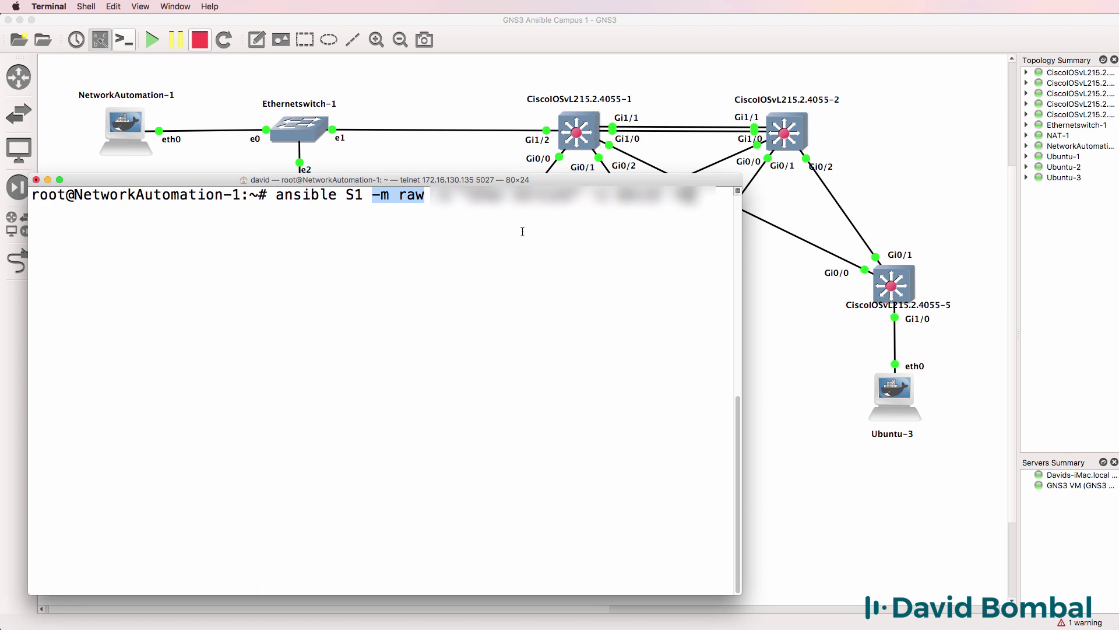